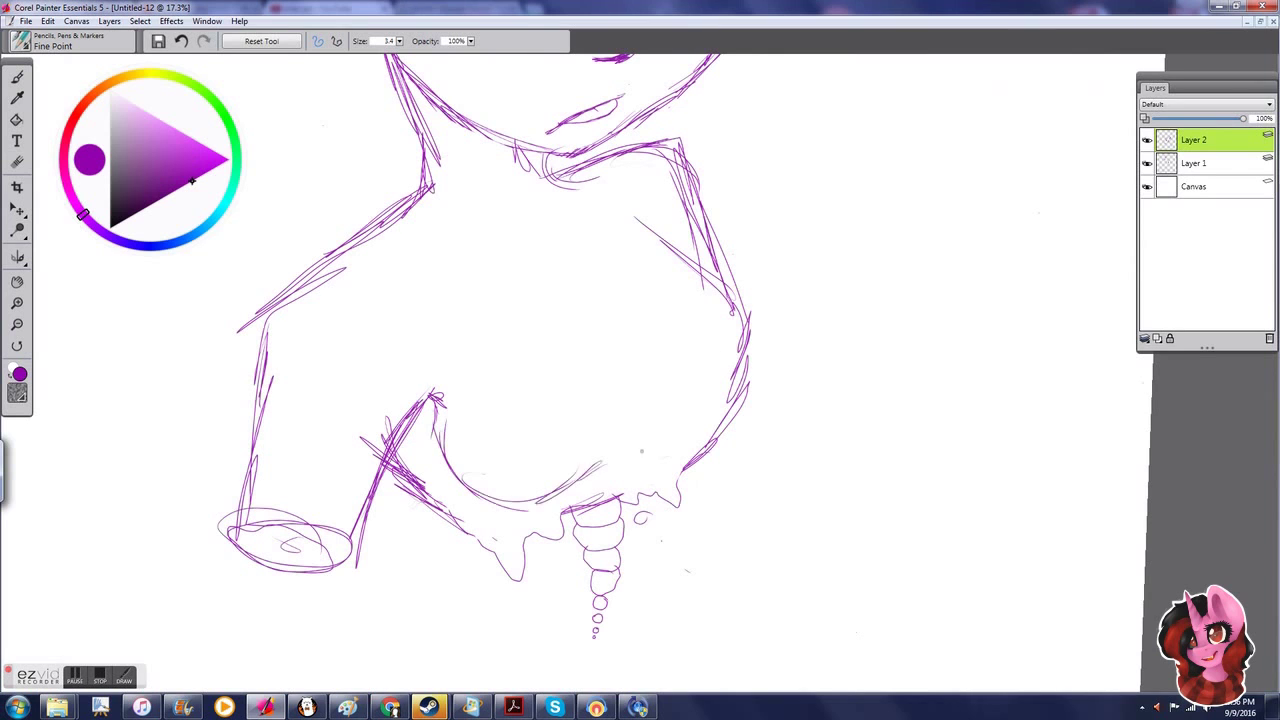
Step: Sketch the torso's far-side contour and draw a band across the base of the neck
{"action": "mouse_move", "coordinate": [700, 470]}
{"action": "left_mouse_down"}
{"action": "mouse_move", "coordinate": [763, 306]}
{"action": "mouse_move", "coordinate": [750, 335]}
{"action": "left_mouse_up"}
{"action": "scroll", "coordinate": [640, 370], "scroll_direction": "down", "scroll_amount": 3}
{"action": "scroll", "coordinate": [640, 370], "scroll_direction": "up", "scroll_amount": 5}
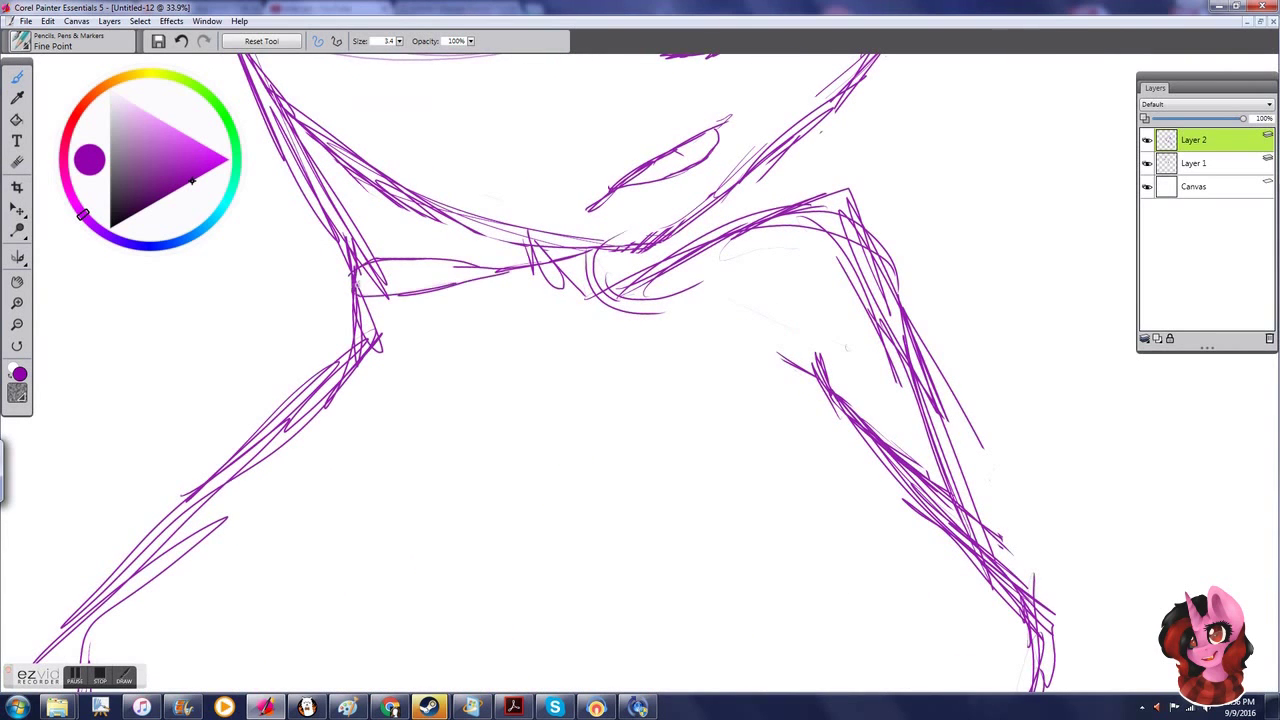
{"action": "scroll", "coordinate": [410, 234], "scroll_direction": "down", "scroll_amount": 1}
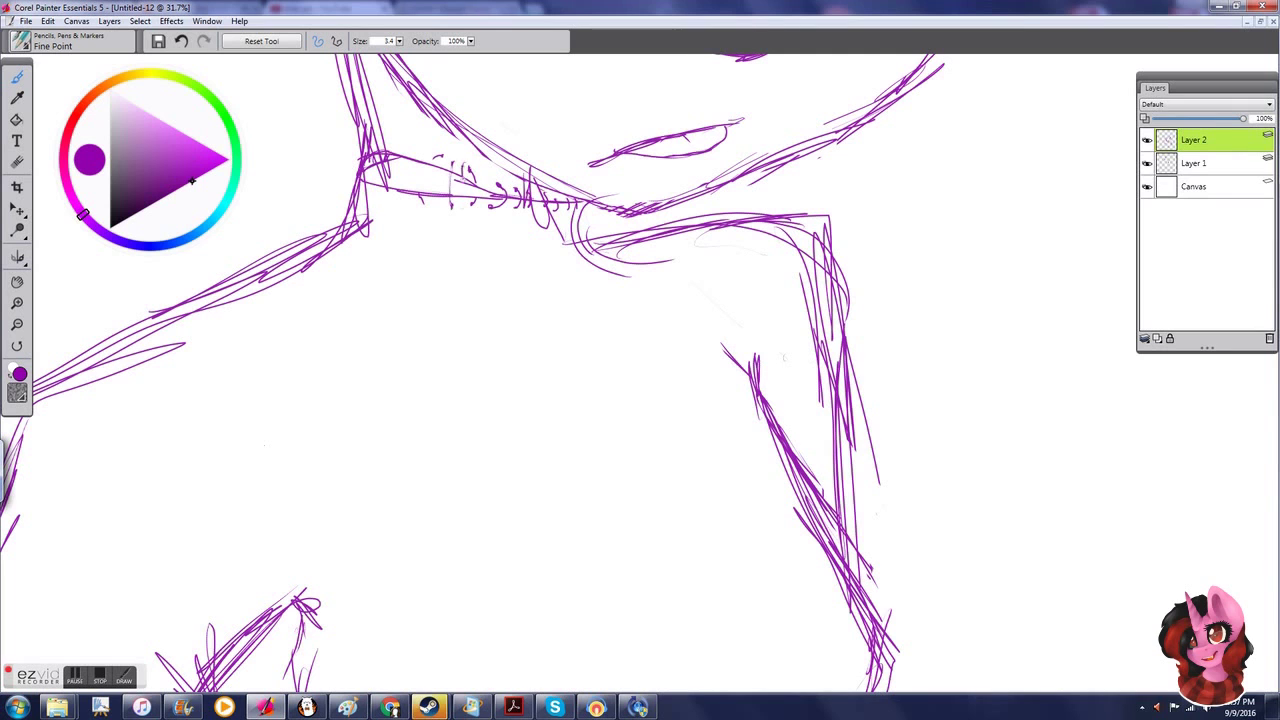
Step: Draw a heart-shaped opening in the chest and sketch the spine and curved ribs inside it
{"action": "scroll", "coordinate": [640, 370], "scroll_direction": "down", "scroll_amount": 2}
{"action": "mouse_move", "coordinate": [610, 250]}
{"action": "left_mouse_down"}
{"action": "mouse_move", "coordinate": [575, 215]}
{"action": "mouse_move", "coordinate": [500, 480]}
{"action": "mouse_move", "coordinate": [615, 216]}
{"action": "left_mouse_up"}
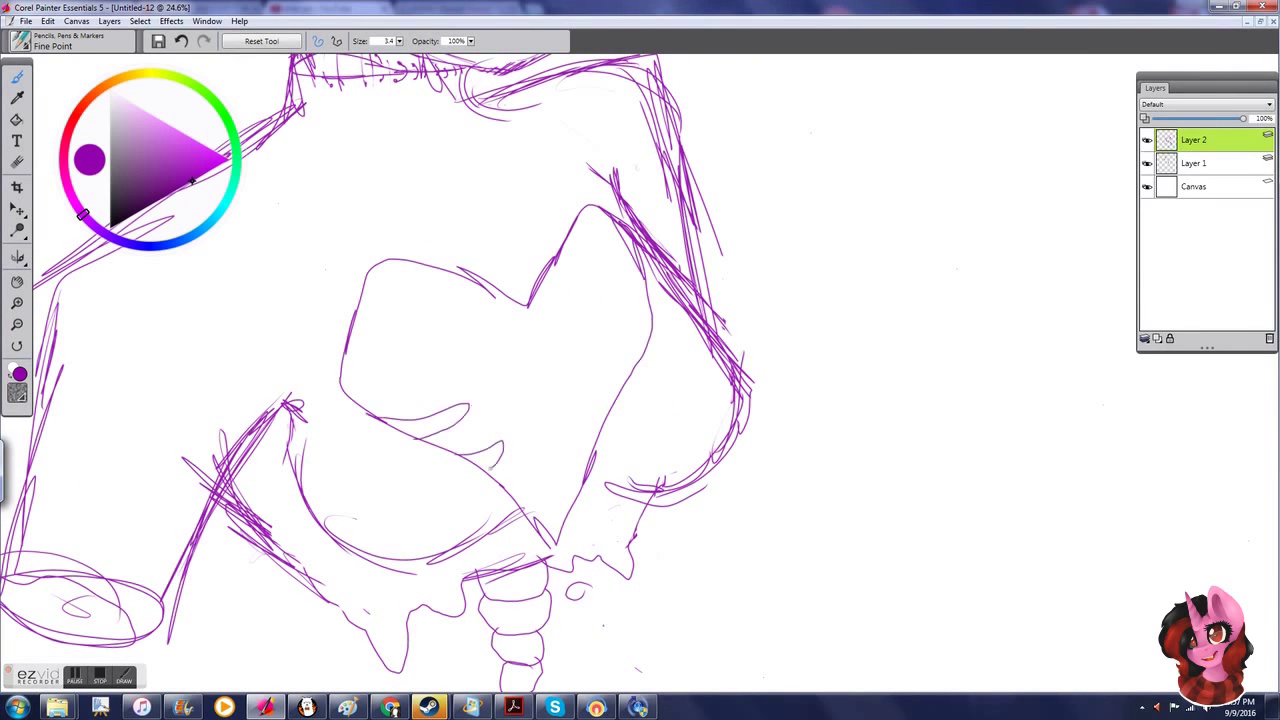
{"action": "left_click_drag", "start_coordinate": [392, 262], "coordinate": [430, 268]}
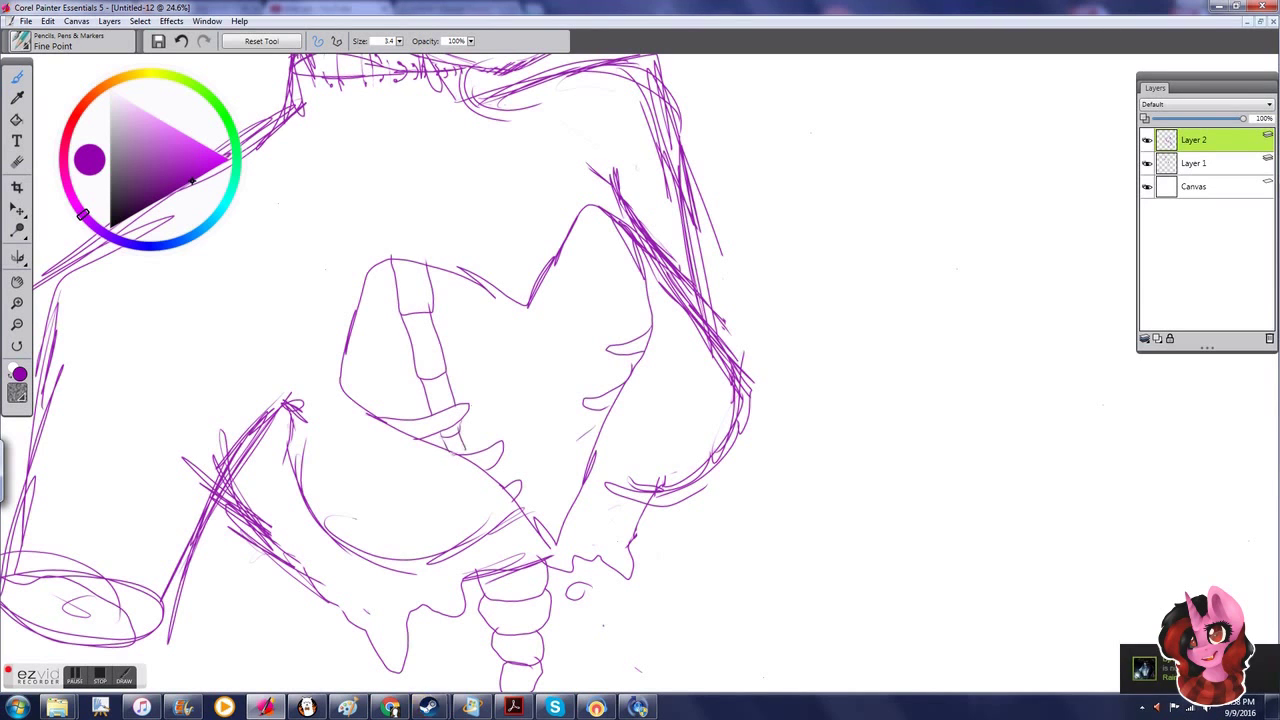
{"action": "left_click_drag", "start_coordinate": [575, 280], "coordinate": [648, 330]}
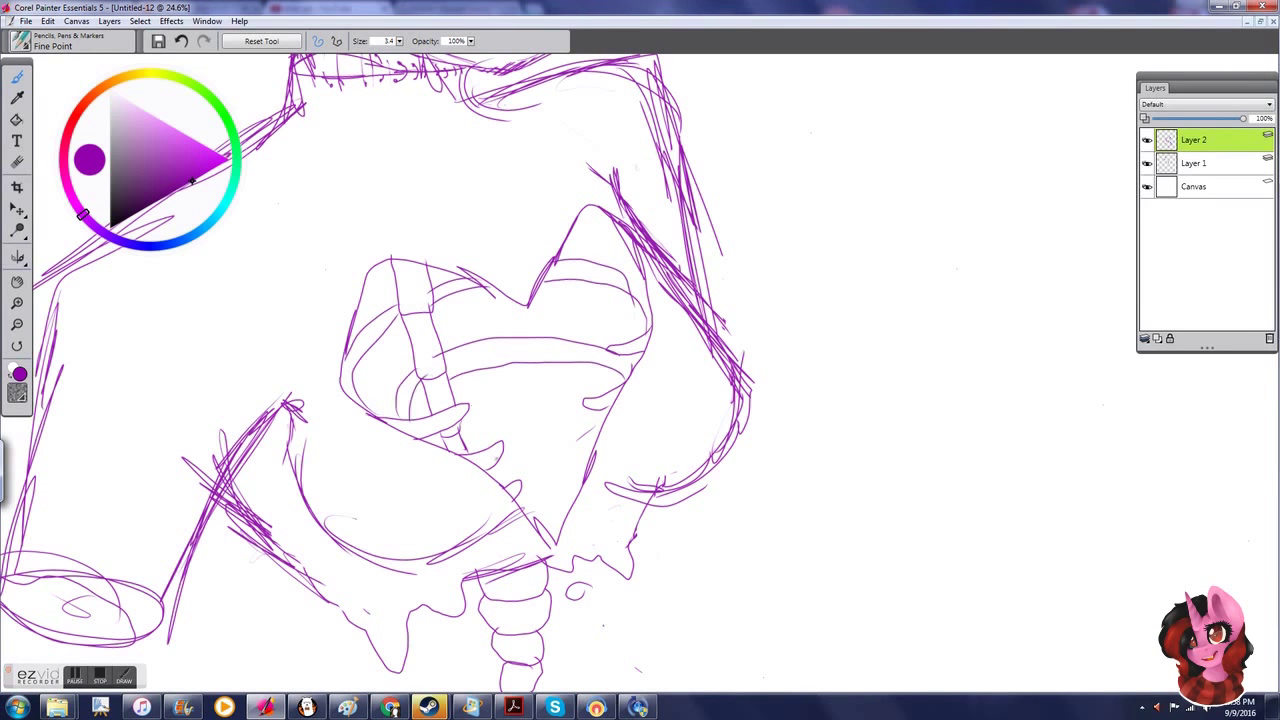
{"action": "scroll", "coordinate": [573, 457], "scroll_direction": "down", "scroll_amount": 1}
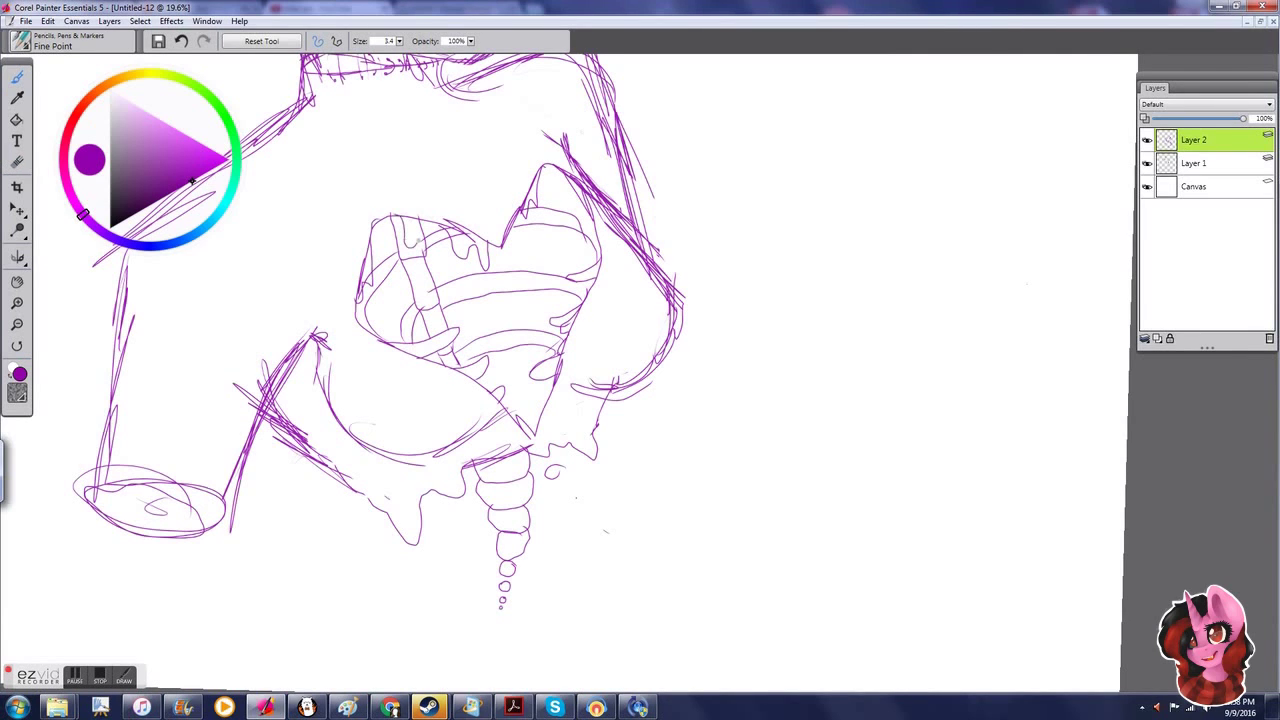
Step: Erase parts of the heart opening's smooth outline and rework it with dripping edges and garment lines across the chest
{"action": "key", "text": "n"}
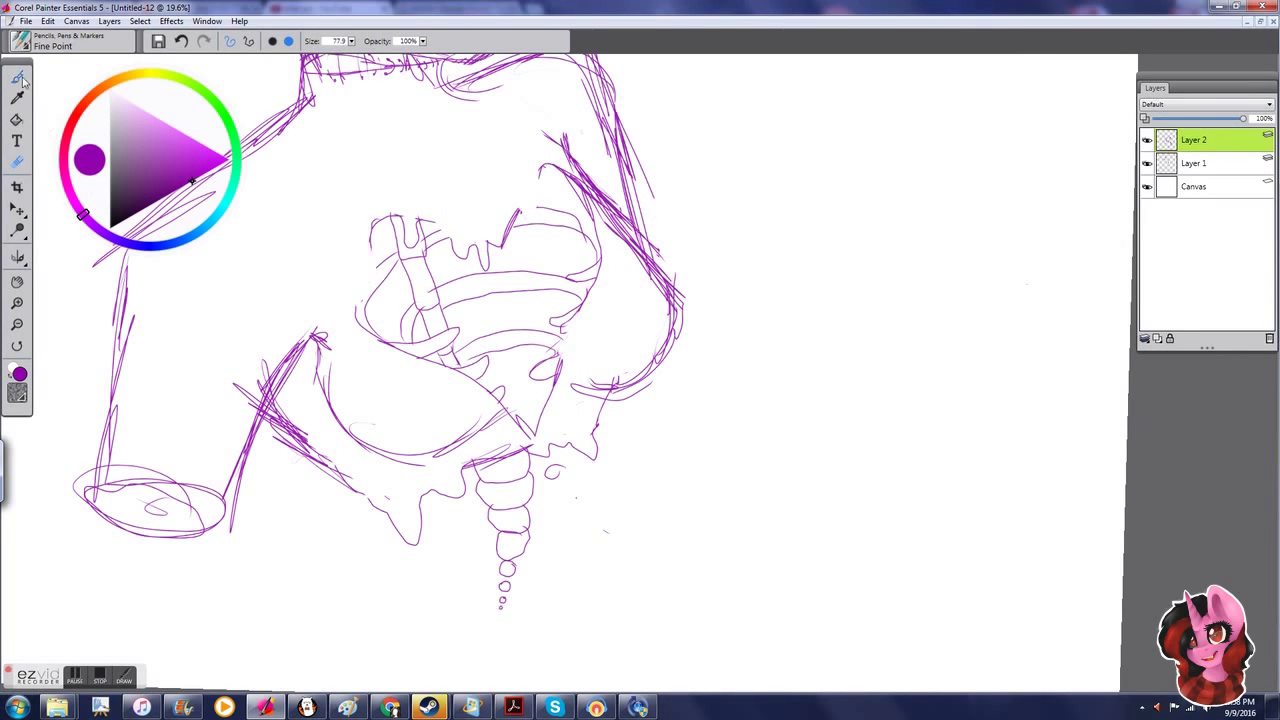
{"action": "left_click", "coordinate": [19, 78]}
{"action": "scroll", "coordinate": [569, 373], "scroll_direction": "up", "scroll_amount": 1}
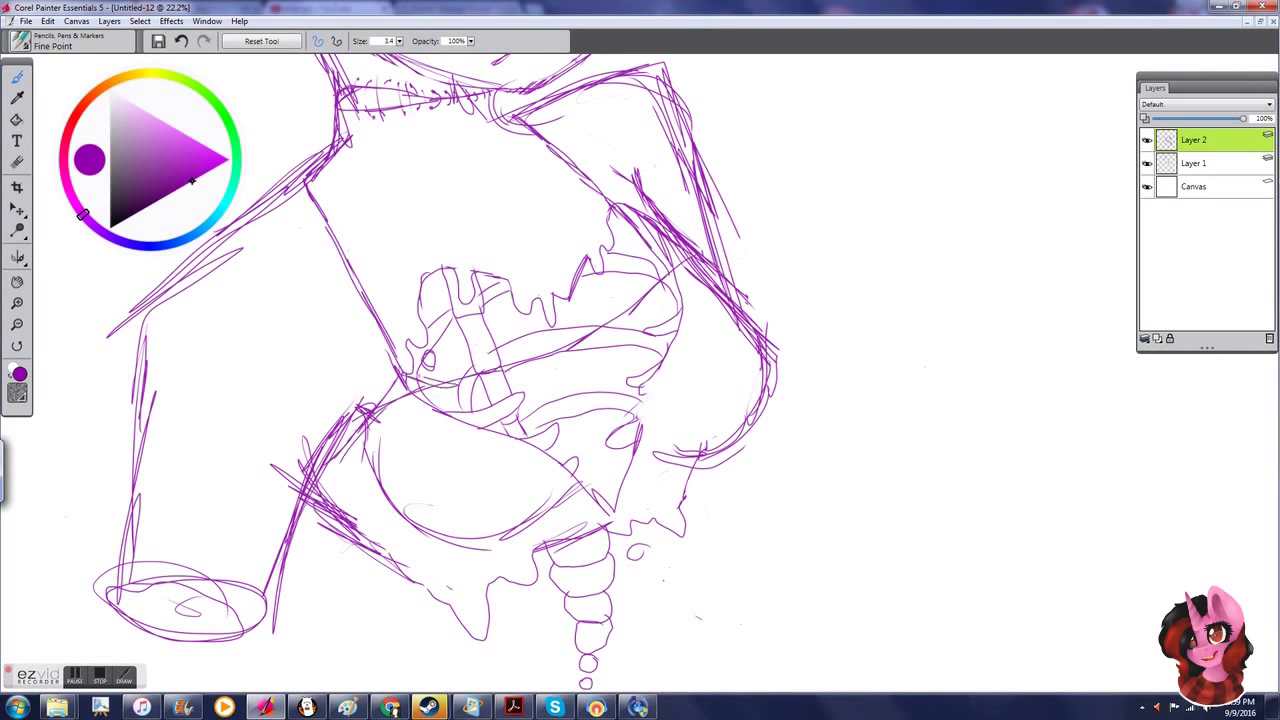
{"action": "scroll", "coordinate": [569, 373], "scroll_direction": "down", "scroll_amount": 1}
{"action": "key", "text": "n"}
{"action": "key", "text": "b"}
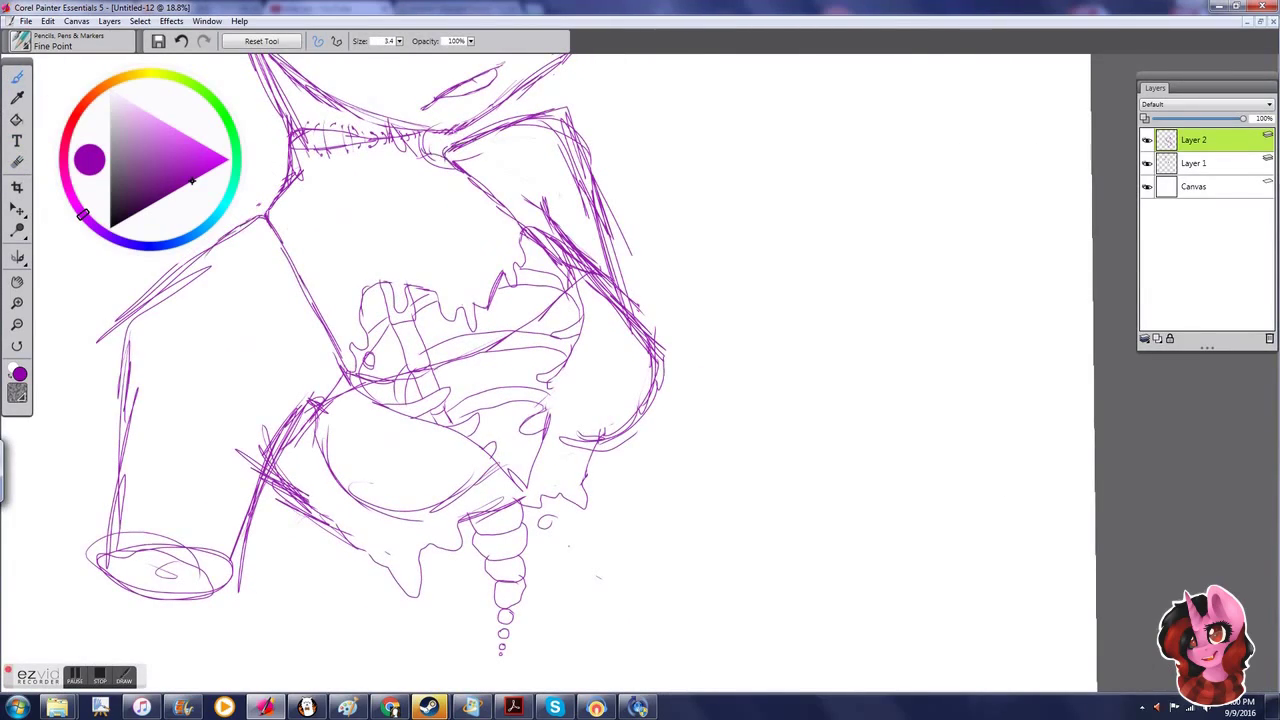
Step: Erase between the doubled lines of the garment's upper edge and add light diagonal fold strokes below it
{"action": "scroll", "coordinate": [569, 373], "scroll_direction": "down", "scroll_amount": 2}
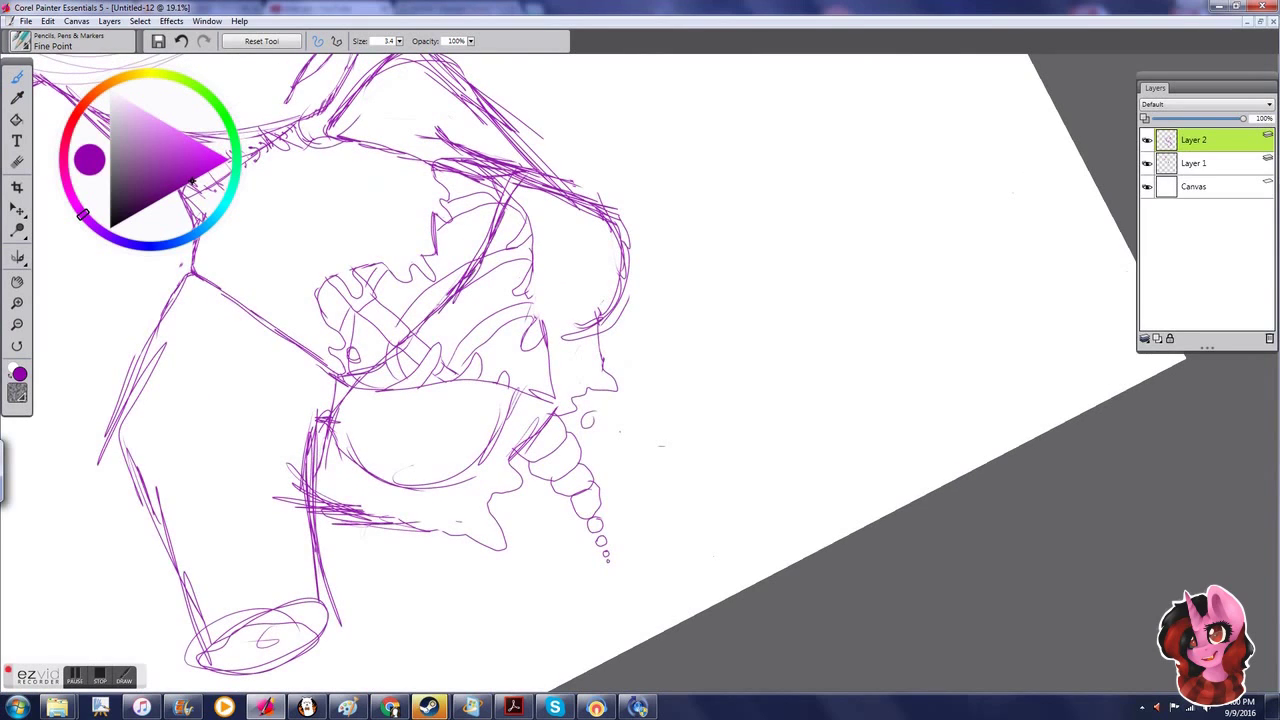
{"action": "key", "text": "n"}
{"action": "left_click_drag", "start_coordinate": [522, 168], "coordinate": [340, 390]}
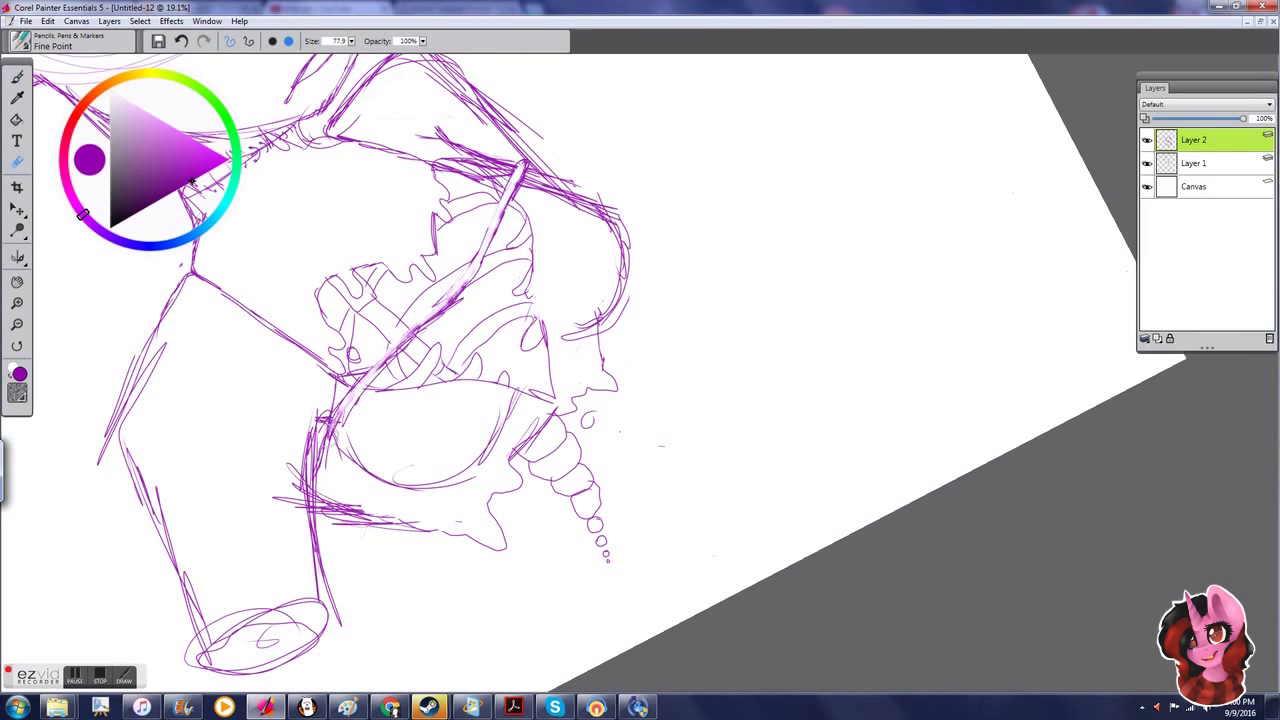
{"action": "key", "text": "b"}
{"action": "scroll", "coordinate": [660, 446], "scroll_direction": "up", "scroll_amount": 2}
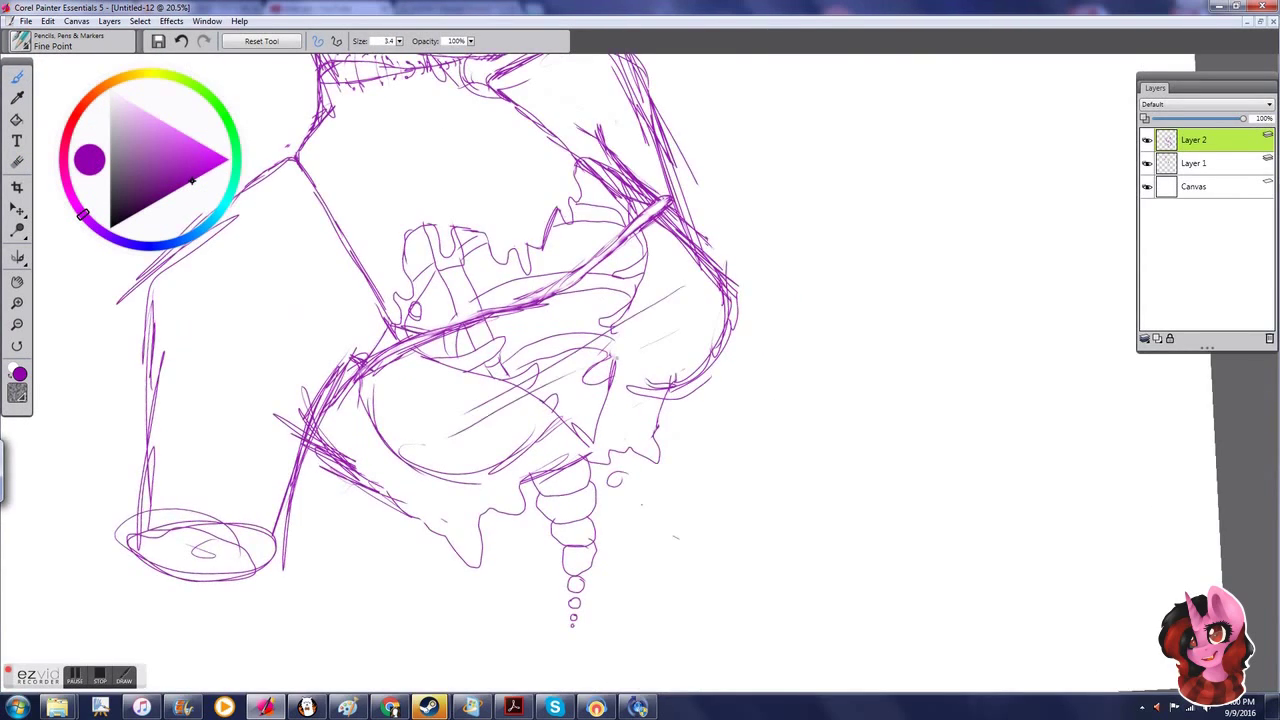
Step: Sketch a dripping open wound with exposed brain folds above the ear, erasing the skull outline where it overlaps
{"action": "scroll", "coordinate": [620, 320], "scroll_direction": "up", "scroll_amount": 2}
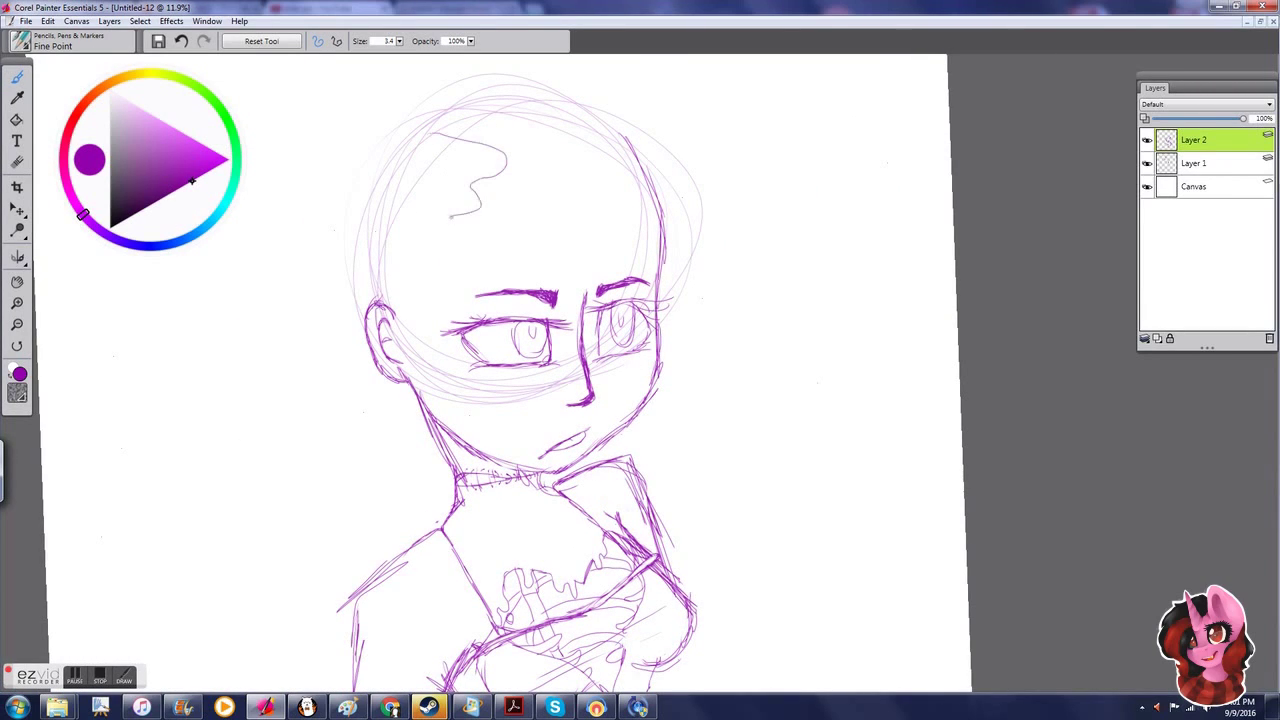
{"action": "key", "text": "n"}
{"action": "left_click_drag", "start_coordinate": [490, 180], "coordinate": [430, 290]}
{"action": "key", "text": "b"}
{"action": "left_click_drag", "start_coordinate": [508, 158], "coordinate": [484, 240]}
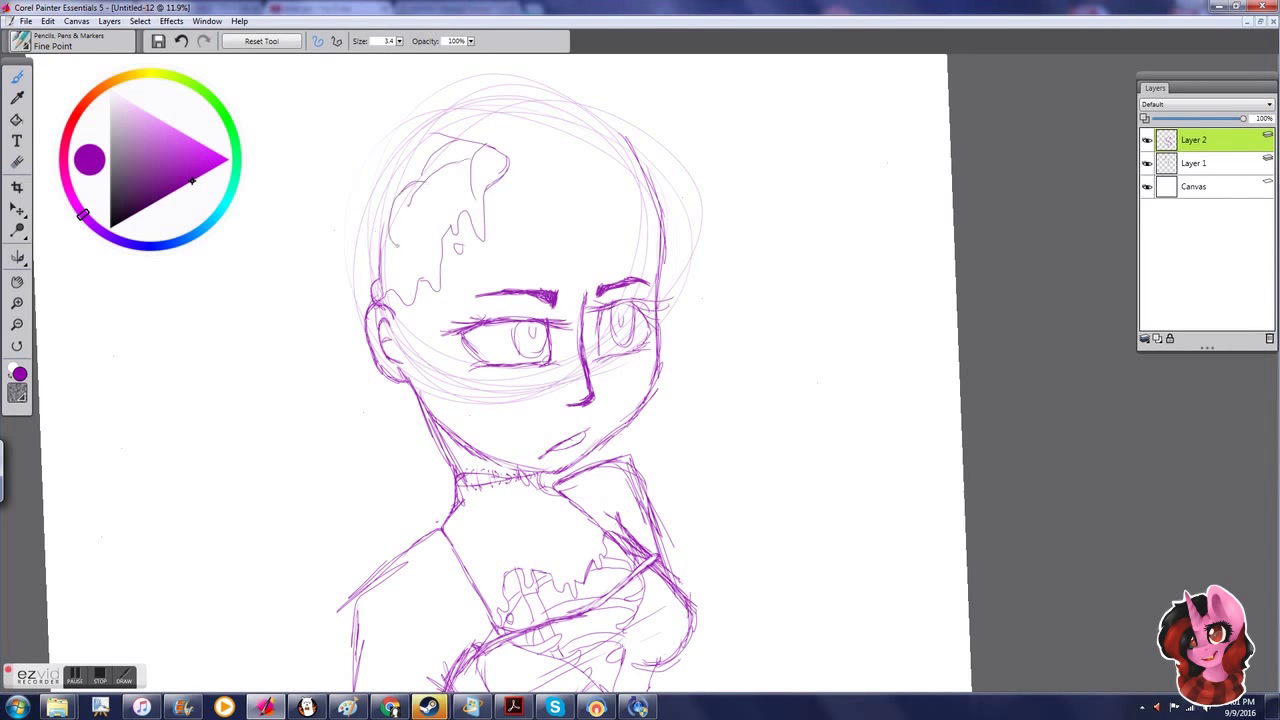
{"action": "scroll", "coordinate": [432, 230], "scroll_direction": "up", "scroll_amount": 2}
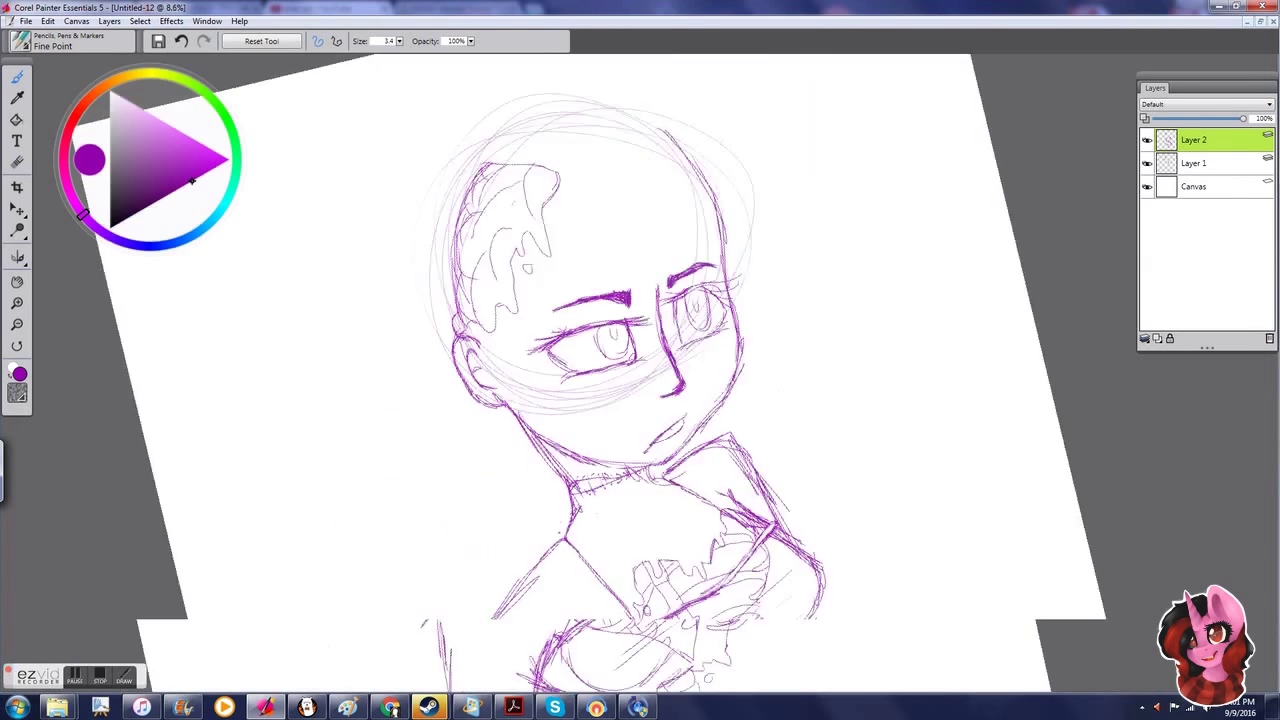
{"action": "key", "text": "n"}
{"action": "mouse_move", "coordinate": [370, 100]}
{"action": "left_mouse_down"}
{"action": "mouse_move", "coordinate": [345, 220]}
{"action": "mouse_move", "coordinate": [340, 370]}
{"action": "left_mouse_up"}
{"action": "key", "text": "b"}
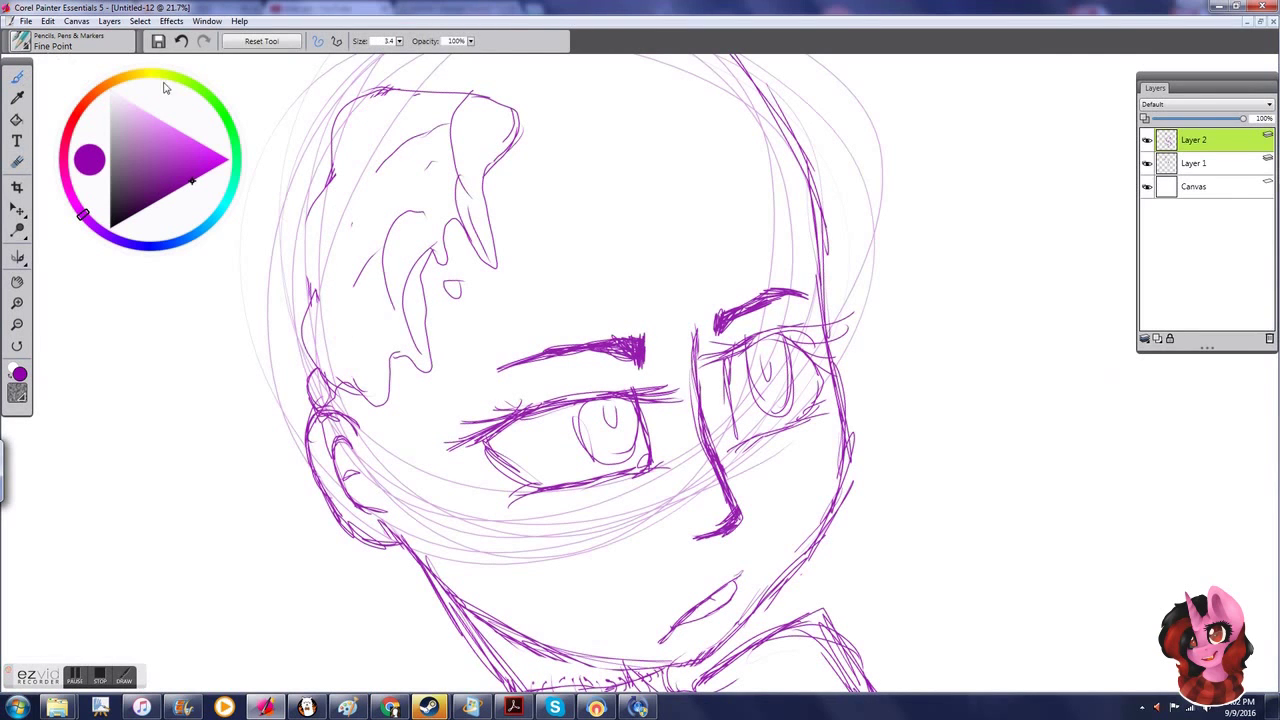
Step: Sketch long wavy hair falling along the far side of the body and a shorter lock behind the neck
{"action": "scroll", "coordinate": [373, 153], "scroll_direction": "down", "scroll_amount": 2}
{"action": "left_click_drag", "start_coordinate": [380, 192], "coordinate": [545, 148]}
{"action": "left_click_drag", "start_coordinate": [390, 180], "coordinate": [512, 116]}
{"action": "left_click_drag", "start_coordinate": [465, 135], "coordinate": [706, 280]}
{"action": "left_click_drag", "start_coordinate": [705, 412], "coordinate": [690, 604]}
{"action": "scroll", "coordinate": [500, 400], "scroll_direction": "up", "scroll_amount": 1}
{"action": "left_click_drag", "start_coordinate": [432, 302], "coordinate": [392, 334]}
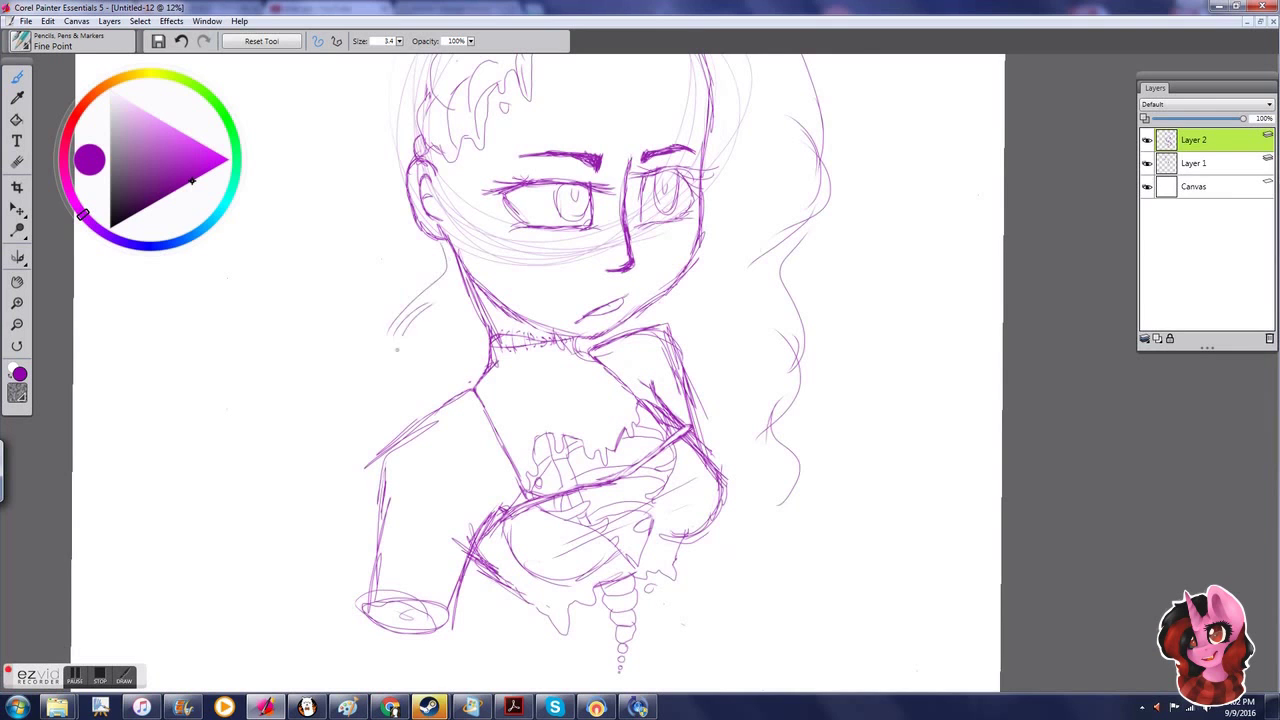
{"action": "left_click_drag", "start_coordinate": [765, 506], "coordinate": [706, 698]}
{"action": "scroll", "coordinate": [739, 511], "scroll_direction": "down", "scroll_amount": 1}
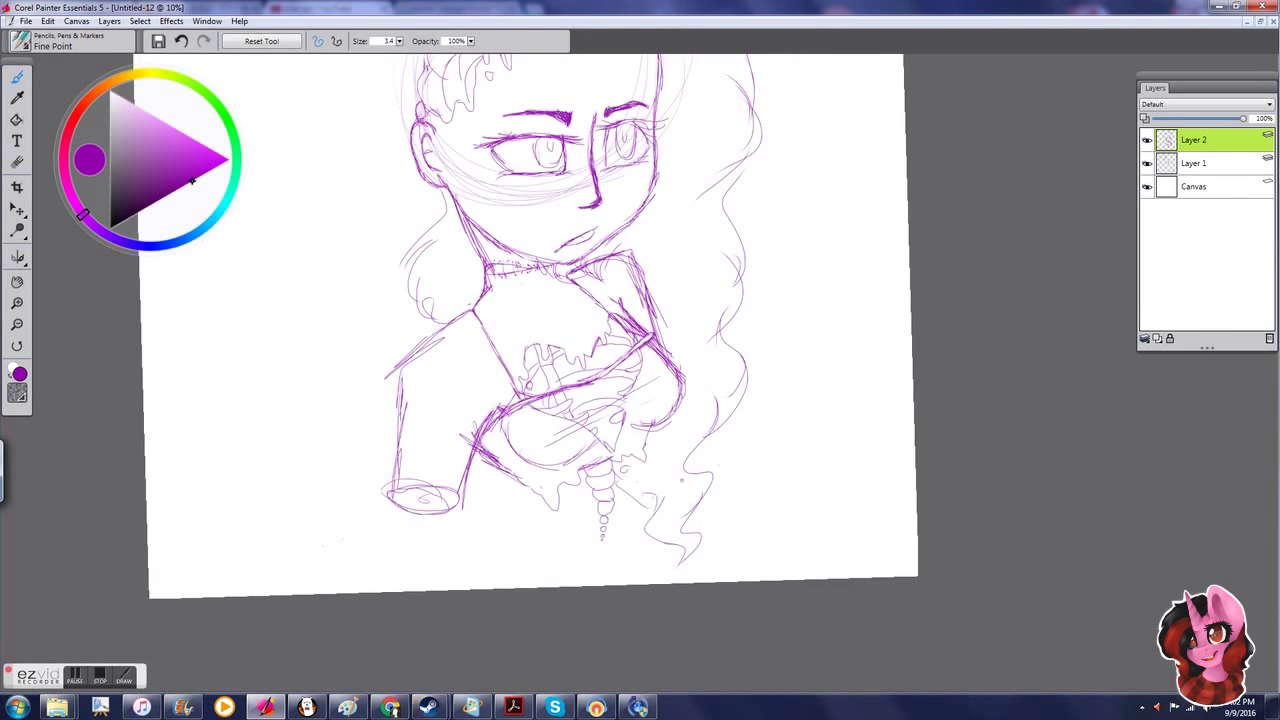
{"action": "scroll", "coordinate": [530, 330], "scroll_direction": "down", "scroll_amount": 1}
Step: Clean up the overlapping head lines and add hair strands along the hairline and crown
{"action": "key", "text": "e"}
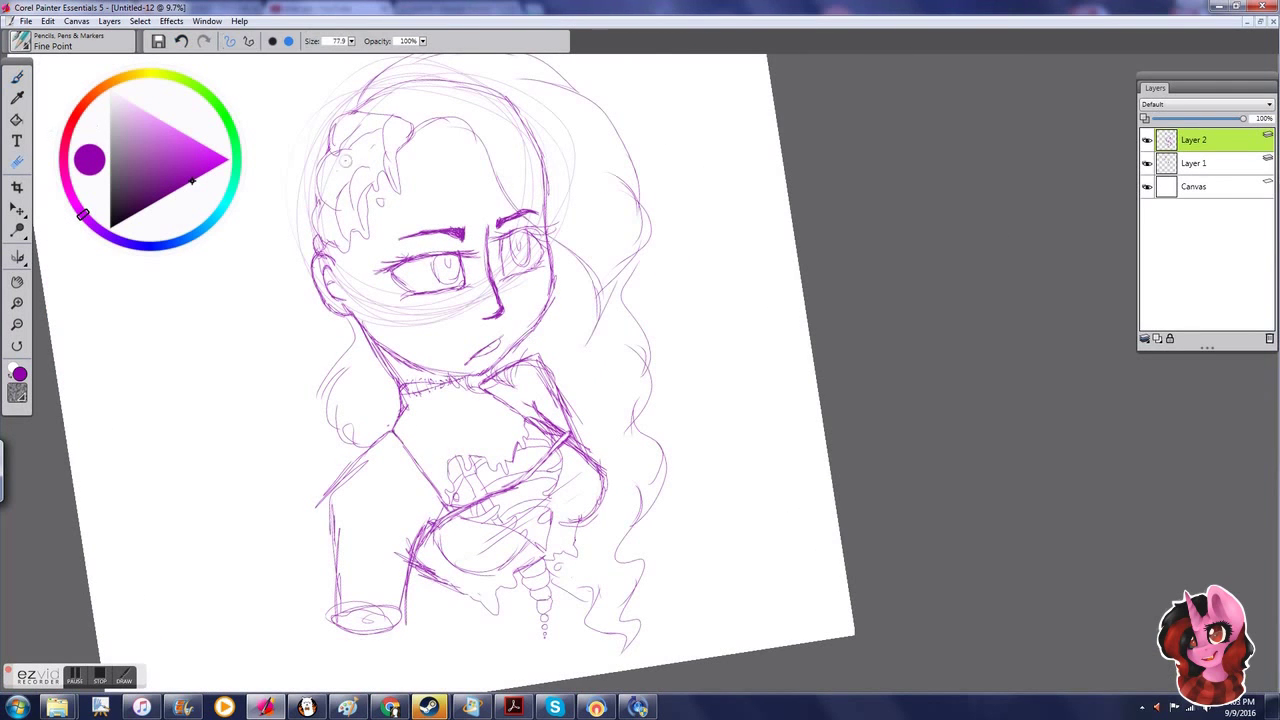
{"action": "key", "text": "b"}
{"action": "left_click_drag", "start_coordinate": [372, 112], "coordinate": [350, 70]}
{"action": "left_click_drag", "start_coordinate": [396, 118], "coordinate": [472, 72]}
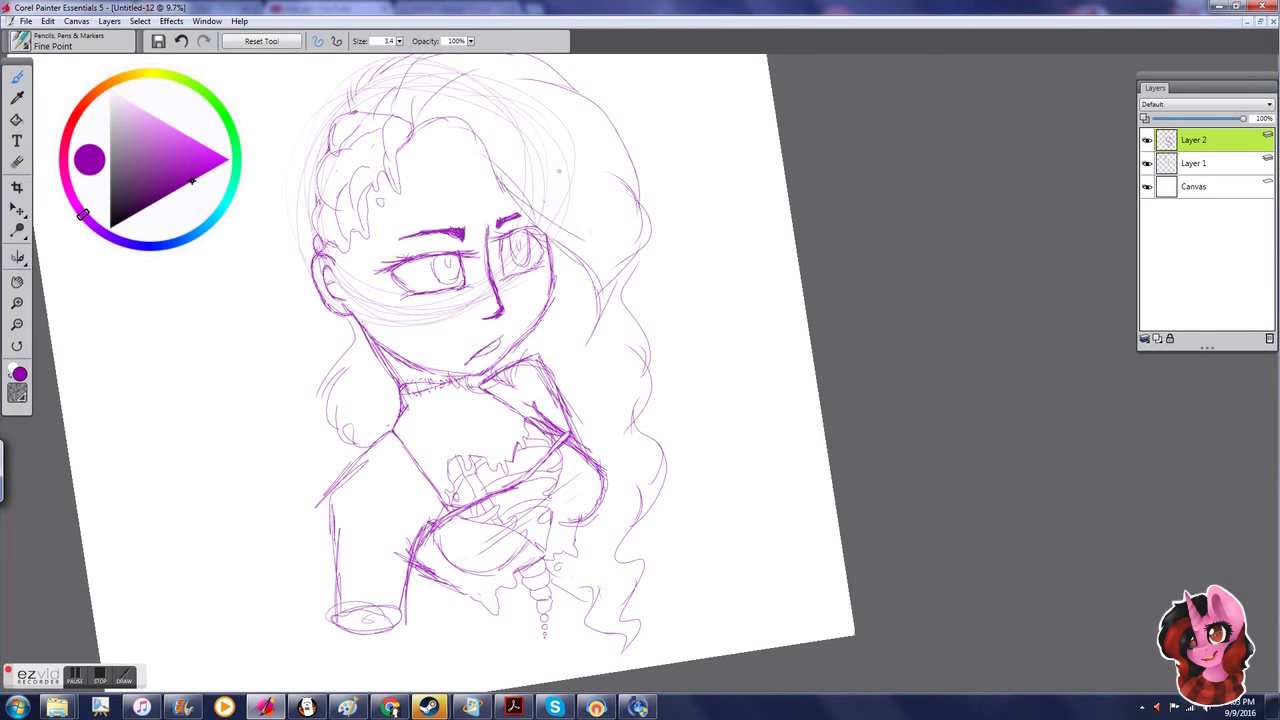
Step: Draw a cut across the severed arm with splatter drops around its stump
{"action": "scroll", "coordinate": [530, 340], "scroll_direction": "down", "scroll_amount": 2}
{"action": "scroll", "coordinate": [530, 340], "scroll_direction": "up", "scroll_amount": 3}
{"action": "left_click_drag", "start_coordinate": [402, 540], "coordinate": [470, 578]}
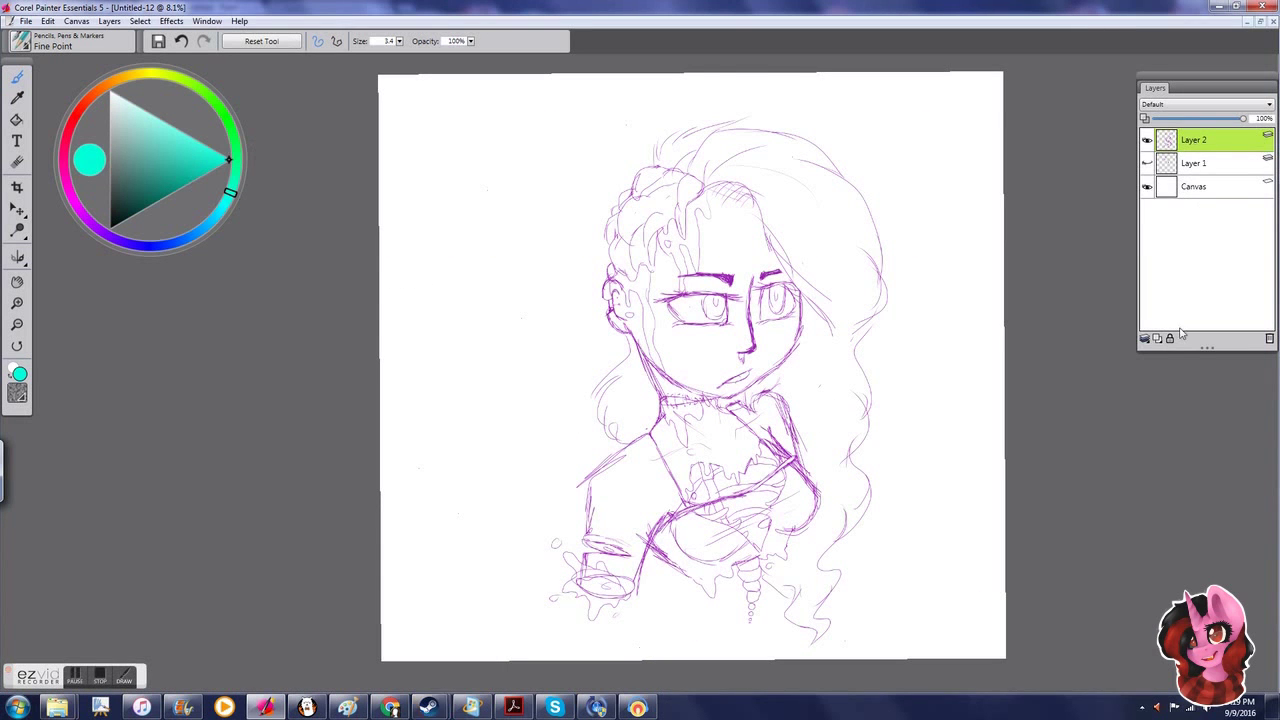
Step: Add a layer beneath the sketch lines and paint the long hair turquoise with a 292.7 brush
{"action": "left_click", "coordinate": [1157, 338]}
{"action": "mouse_move", "coordinate": [735, 180]}
{"action": "left_mouse_down"}
{"action": "mouse_move", "coordinate": [760, 178]}
{"action": "mouse_move", "coordinate": [690, 130]}
{"action": "mouse_move", "coordinate": [800, 290]}
{"action": "left_mouse_up"}
{"action": "key", "text": "ctrl+z"}
{"action": "mouse_move", "coordinate": [770, 190]}
{"action": "left_mouse_down"}
{"action": "mouse_move", "coordinate": [815, 295]}
{"action": "mouse_move", "coordinate": [850, 335]}
{"action": "left_mouse_up"}
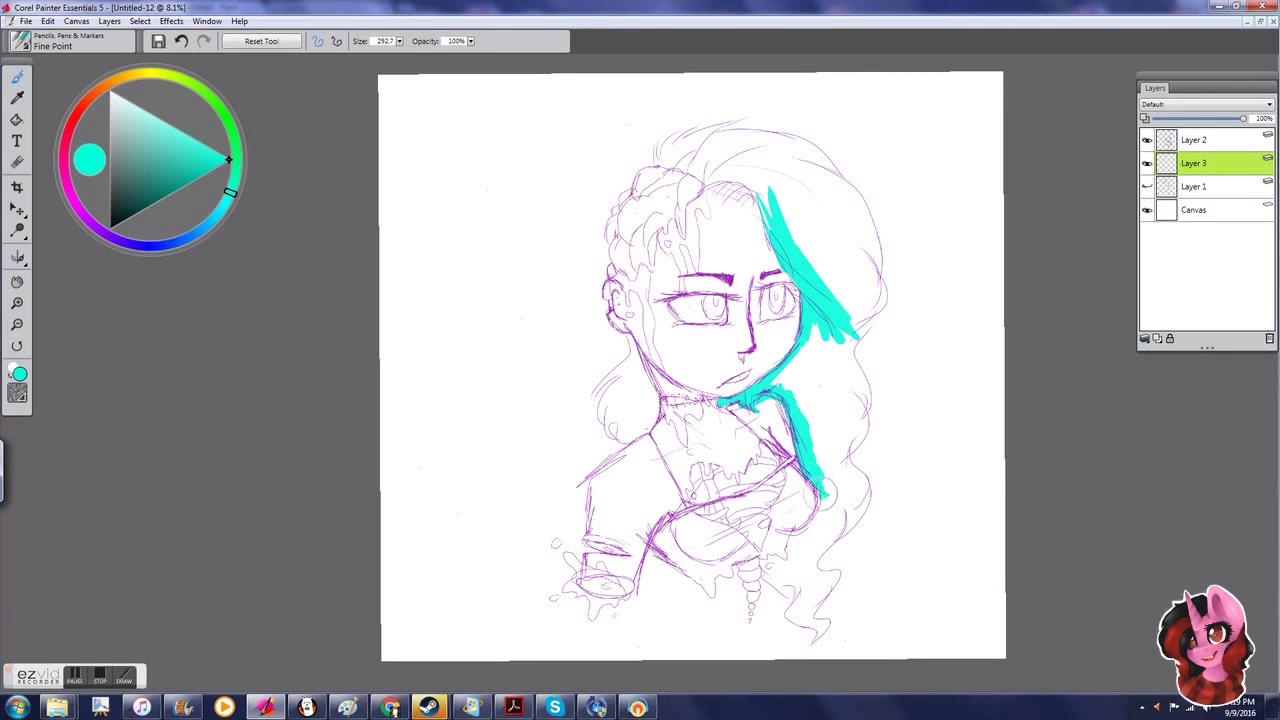
{"action": "left_click_drag", "start_coordinate": [797, 538], "coordinate": [805, 622]}
{"action": "mouse_move", "coordinate": [800, 575]}
{"action": "left_mouse_down"}
{"action": "mouse_move", "coordinate": [870, 488]}
{"action": "mouse_move", "coordinate": [790, 400]}
{"action": "mouse_move", "coordinate": [850, 300]}
{"action": "mouse_move", "coordinate": [665, 160]}
{"action": "mouse_move", "coordinate": [755, 165]}
{"action": "left_mouse_up"}
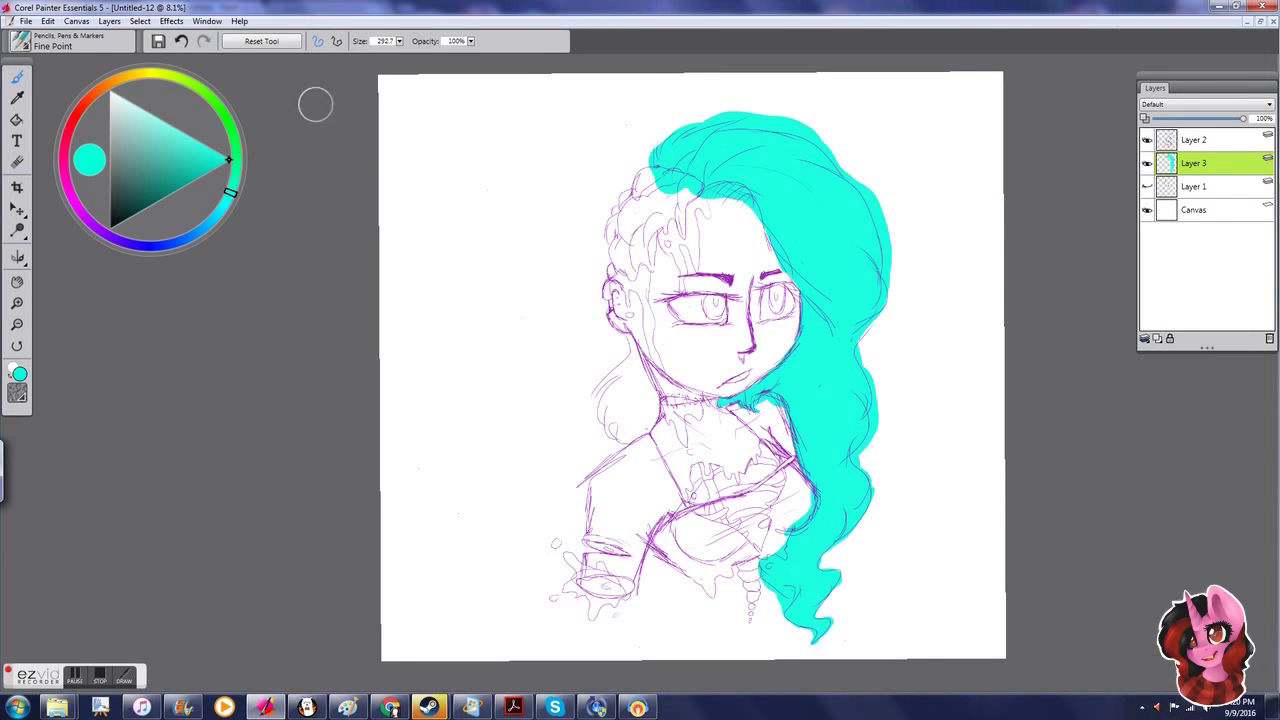
Step: Choose a bright pink and fill the exposed brain area, erasing the overspill around its edges
{"action": "left_click_drag", "start_coordinate": [211, 225], "coordinate": [66, 208]}
{"action": "left_click", "coordinate": [178, 145]}
{"action": "scroll", "coordinate": [660, 205], "scroll_direction": "up", "scroll_amount": 3}
{"action": "mouse_move", "coordinate": [608, 238]}
{"action": "left_mouse_down"}
{"action": "mouse_move", "coordinate": [655, 180]}
{"action": "mouse_move", "coordinate": [640, 300]}
{"action": "mouse_move", "coordinate": [590, 330]}
{"action": "mouse_move", "coordinate": [552, 488]}
{"action": "mouse_move", "coordinate": [440, 430]}
{"action": "mouse_move", "coordinate": [480, 220]}
{"action": "mouse_move", "coordinate": [640, 190]}
{"action": "mouse_move", "coordinate": [565, 470]}
{"action": "left_mouse_up"}
{"action": "mouse_move", "coordinate": [475, 182]}
{"action": "left_mouse_down"}
{"action": "mouse_move", "coordinate": [425, 390]}
{"action": "mouse_move", "coordinate": [500, 518]}
{"action": "left_mouse_up"}
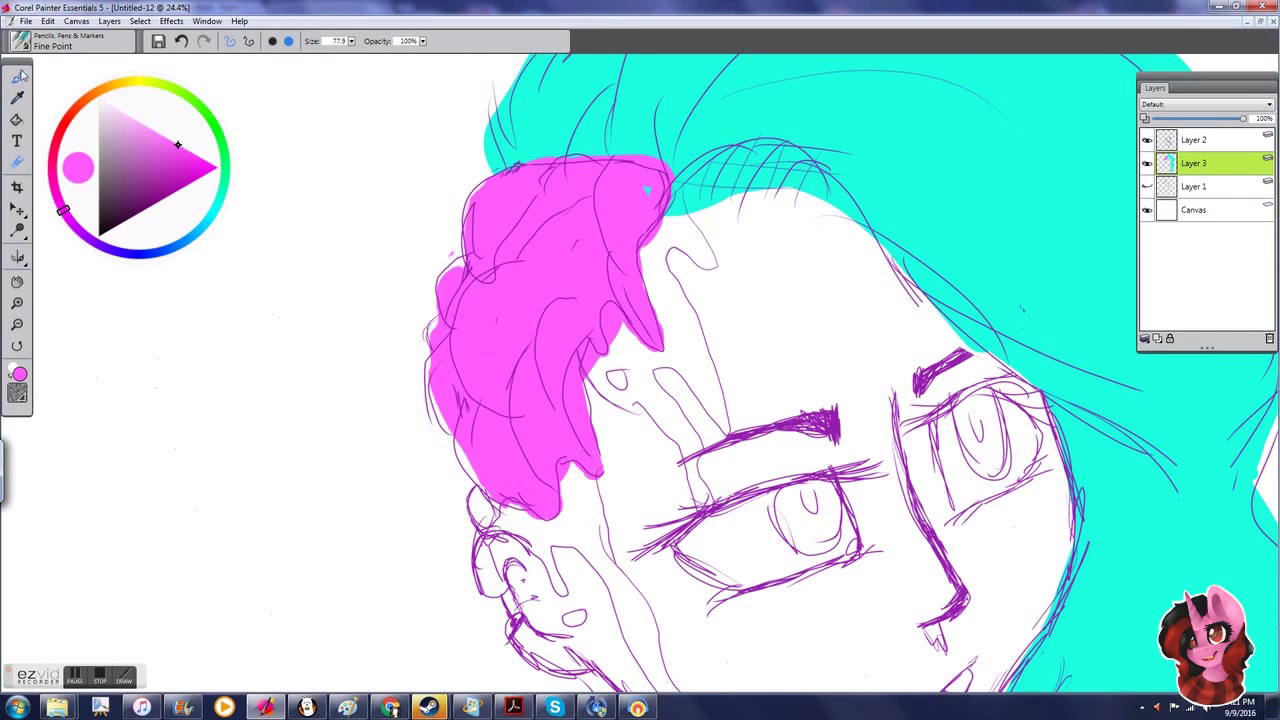
{"action": "left_click_drag", "start_coordinate": [450, 420], "coordinate": [40, 103]}
Step: Sample the turquoise from the hair and fill the shorter lock behind the neck
{"action": "left_click", "coordinate": [500, 120], "text": "alt"}
{"action": "scroll", "coordinate": [500, 120], "scroll_direction": "down", "scroll_amount": 5}
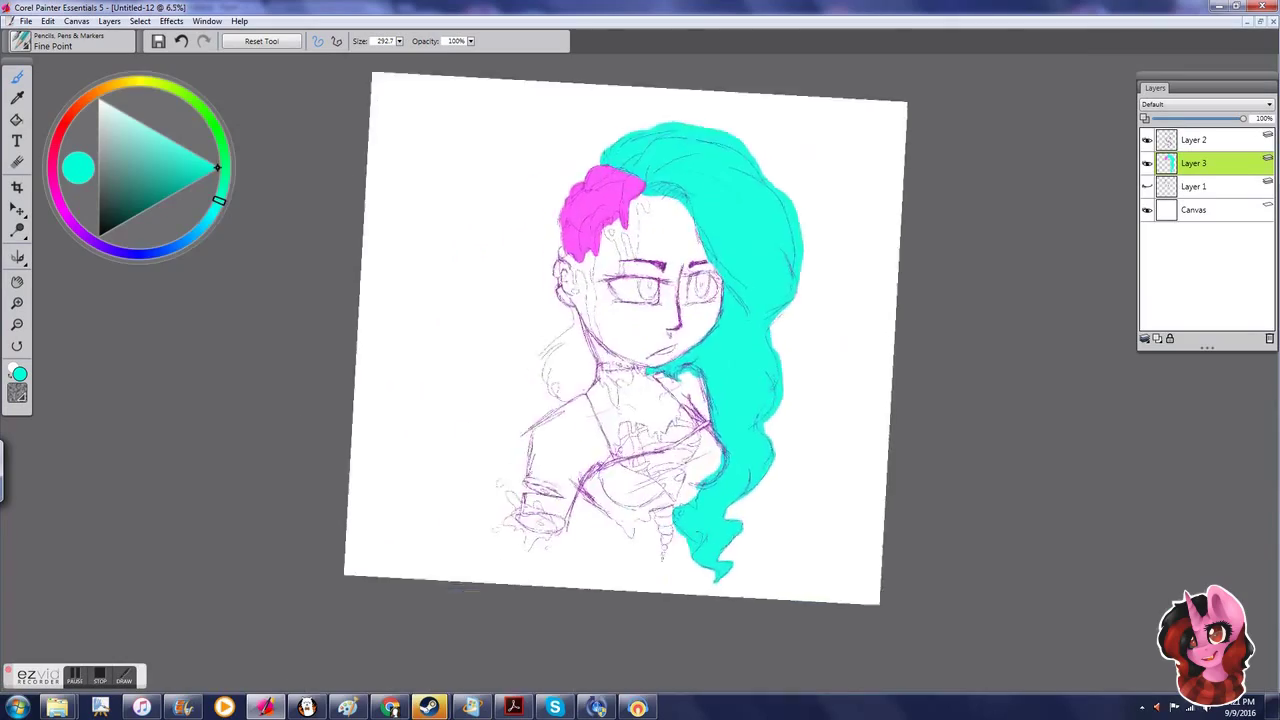
{"action": "scroll", "coordinate": [500, 300], "scroll_direction": "up", "scroll_amount": 3}
{"action": "scroll", "coordinate": [640, 275], "scroll_direction": "down", "scroll_amount": 3}
{"action": "scroll", "coordinate": [400, 185], "scroll_direction": "up", "scroll_amount": 4}
{"action": "mouse_move", "coordinate": [383, 145]}
{"action": "left_mouse_down"}
{"action": "mouse_move", "coordinate": [398, 182]}
{"action": "mouse_move", "coordinate": [310, 320]}
{"action": "mouse_move", "coordinate": [330, 400]}
{"action": "mouse_move", "coordinate": [450, 420]}
{"action": "mouse_move", "coordinate": [428, 262]}
{"action": "mouse_move", "coordinate": [460, 350]}
{"action": "mouse_move", "coordinate": [305, 320]}
{"action": "left_mouse_up"}
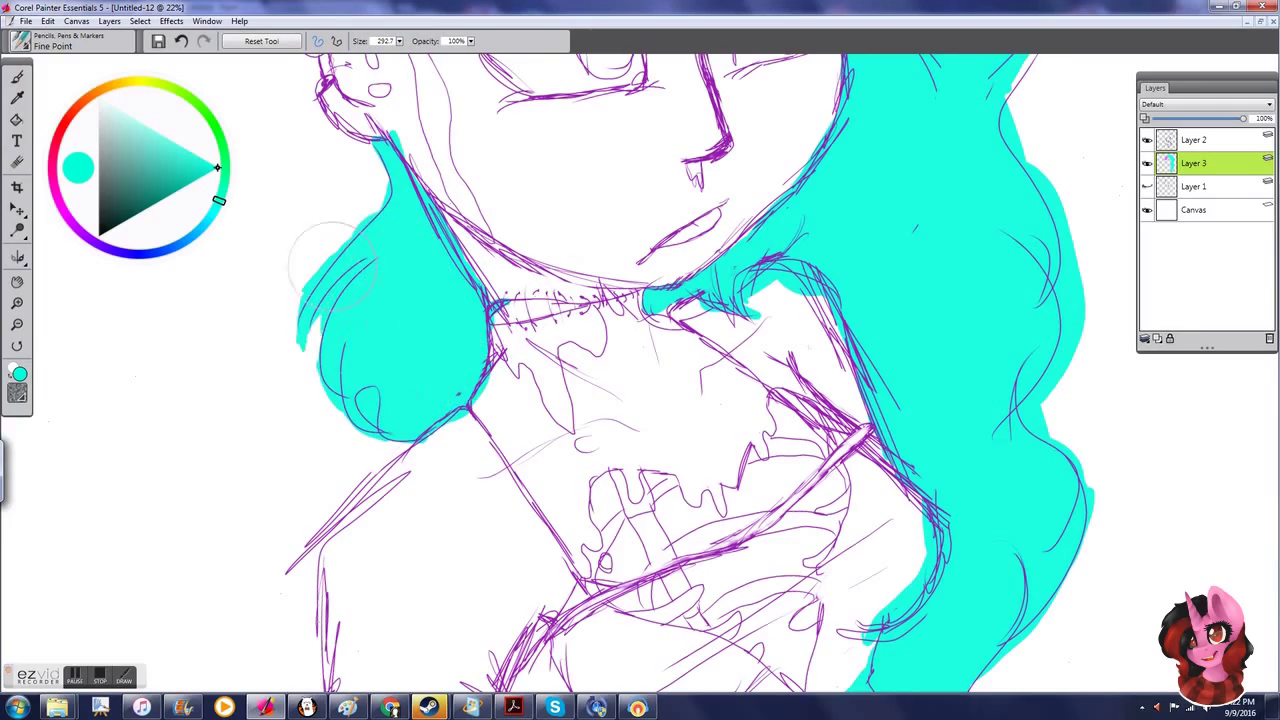
Step: Choose a vivid purple and fill the neck wound and the cut surfaces of the severed arm
{"action": "scroll", "coordinate": [343, 166], "scroll_direction": "down", "scroll_amount": 3}
{"action": "scroll", "coordinate": [400, 300], "scroll_direction": "up", "scroll_amount": 3}
{"action": "left_click", "coordinate": [97, 245]}
{"action": "left_click", "coordinate": [82, 233]}
{"action": "mouse_move", "coordinate": [585, 132]}
{"action": "left_mouse_down"}
{"action": "mouse_move", "coordinate": [495, 104]}
{"action": "mouse_move", "coordinate": [585, 136]}
{"action": "left_mouse_up"}
{"action": "left_click_drag", "start_coordinate": [290, 520], "coordinate": [175, 455]}
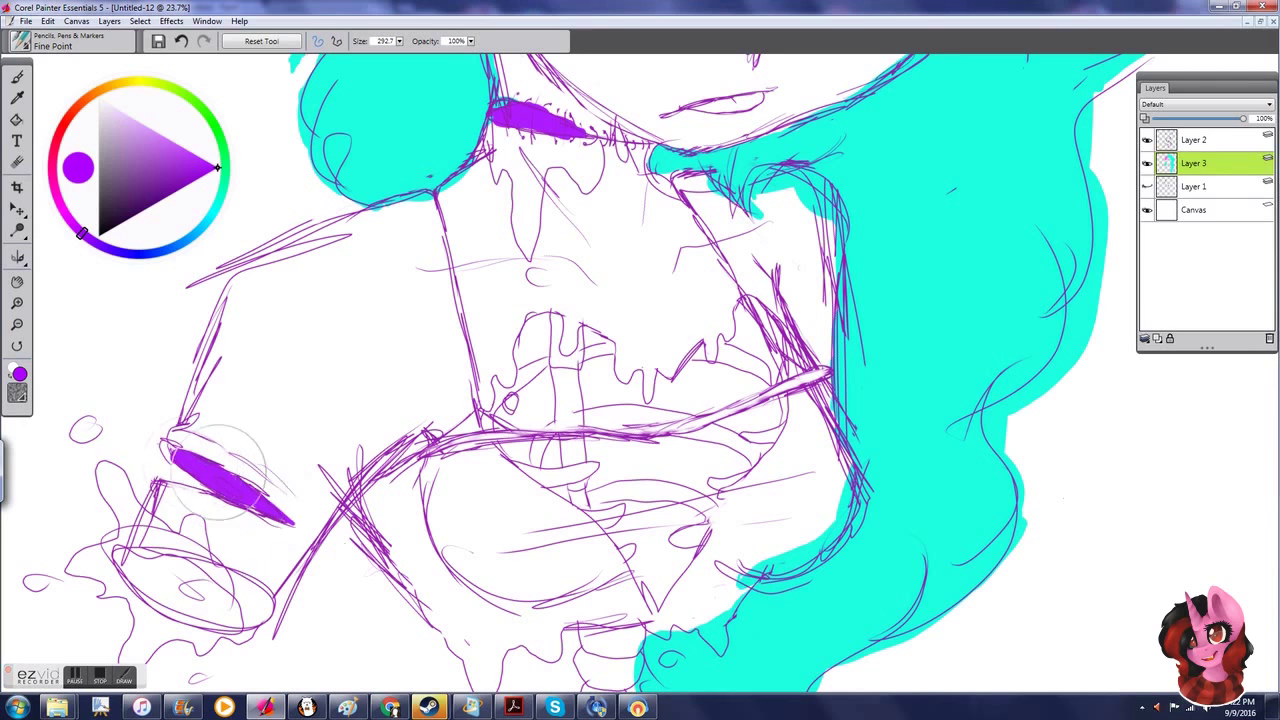
{"action": "left_click_drag", "start_coordinate": [250, 595], "coordinate": [145, 563]}
Step: Fill the heart-shaped chest opening with purple and erase the overspill around its drips and lower edges
{"action": "mouse_move", "coordinate": [607, 383]}
{"action": "left_mouse_down"}
{"action": "mouse_move", "coordinate": [530, 450]}
{"action": "mouse_move", "coordinate": [770, 385]}
{"action": "mouse_move", "coordinate": [600, 450]}
{"action": "left_mouse_up"}
{"action": "key", "text": "n"}
{"action": "left_click_drag", "start_coordinate": [620, 335], "coordinate": [620, 360]}
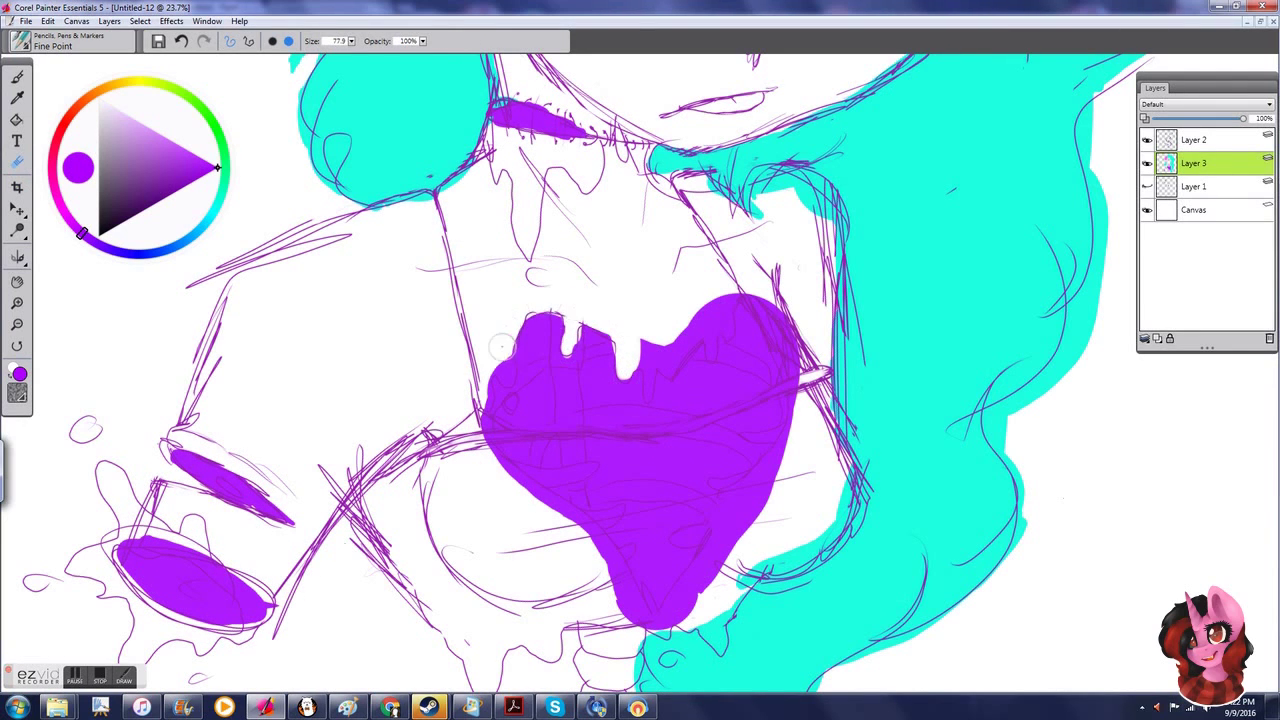
{"action": "mouse_move", "coordinate": [510, 397]}
{"action": "left_mouse_down"}
{"action": "mouse_move", "coordinate": [540, 500]}
{"action": "mouse_move", "coordinate": [673, 612]}
{"action": "mouse_move", "coordinate": [737, 485]}
{"action": "mouse_move", "coordinate": [778, 478]}
{"action": "mouse_move", "coordinate": [735, 497]}
{"action": "left_mouse_up"}
{"action": "key", "text": "ctrl+z"}
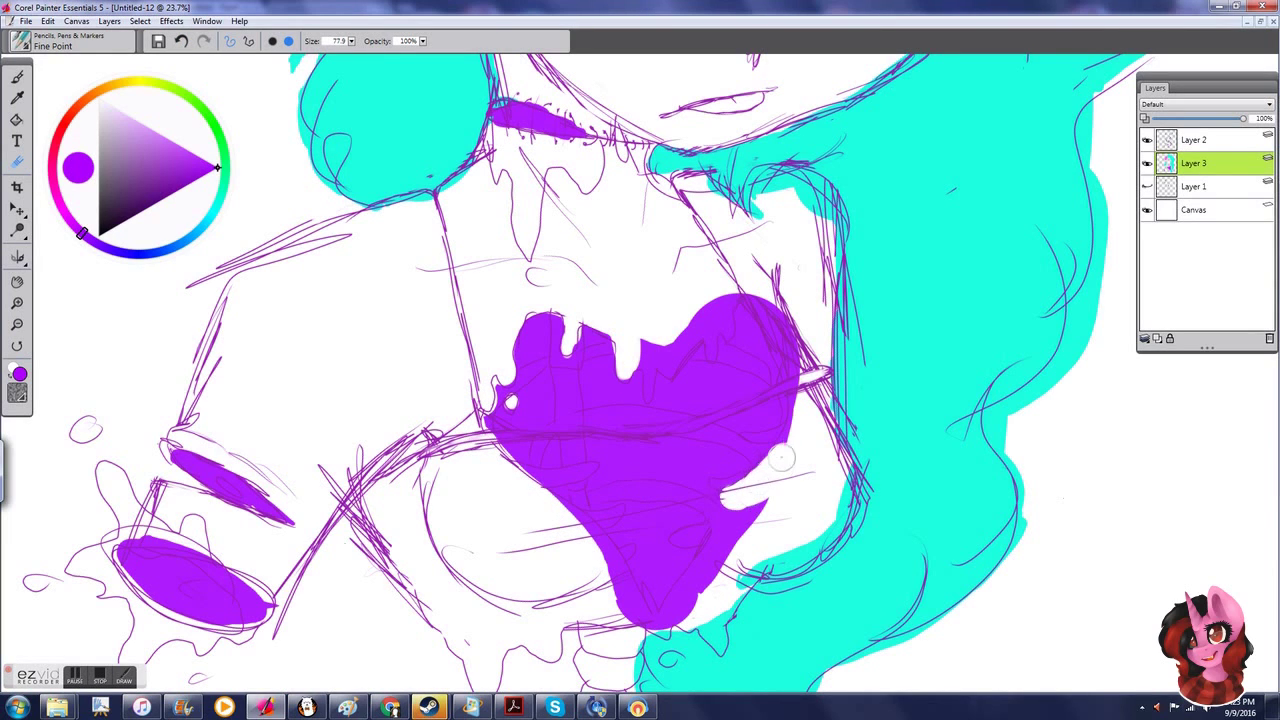
{"action": "mouse_move", "coordinate": [700, 540]}
{"action": "left_mouse_down"}
{"action": "mouse_move", "coordinate": [560, 610]}
{"action": "mouse_move", "coordinate": [630, 640]}
{"action": "left_mouse_up"}
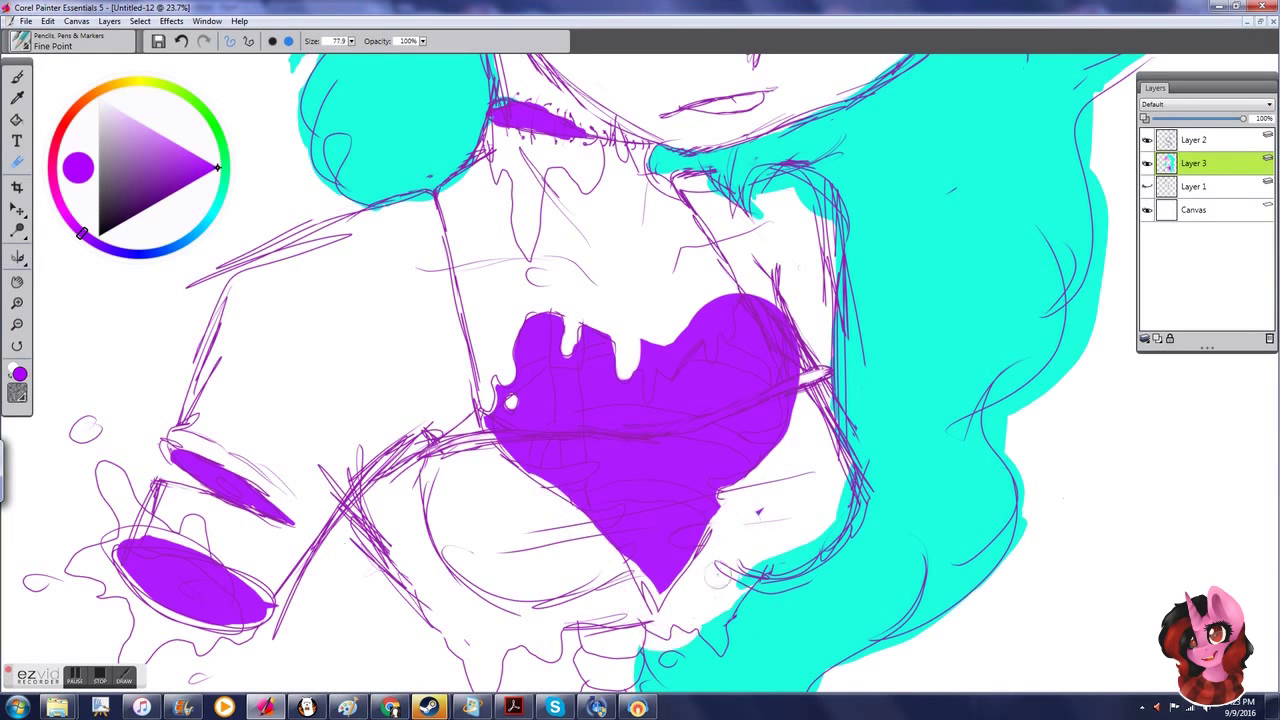
Step: Erase drip shapes and small droplets along the purple heart's upper edge on the far side of the chest
{"action": "scroll", "coordinate": [740, 480], "scroll_direction": "down", "scroll_amount": 3}
{"action": "scroll", "coordinate": [740, 480], "scroll_direction": "up", "scroll_amount": 4}
{"action": "left_click_drag", "start_coordinate": [598, 232], "coordinate": [587, 277]}
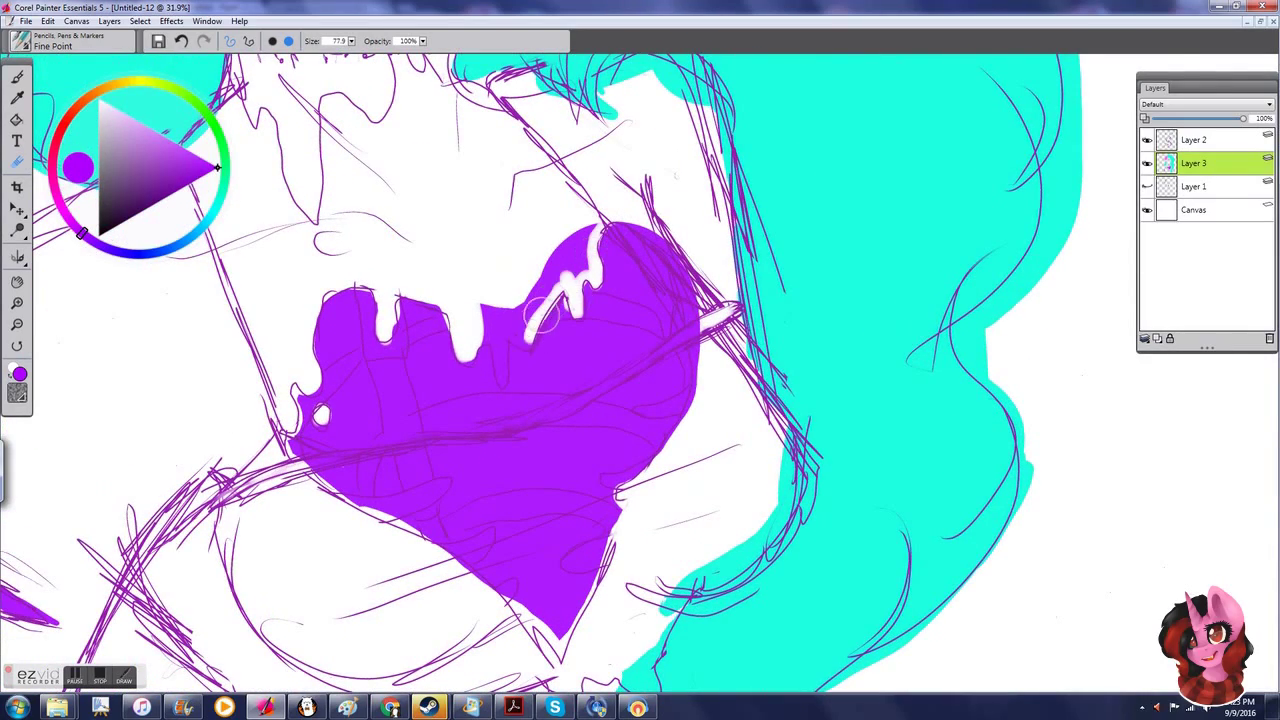
{"action": "left_click_drag", "start_coordinate": [478, 350], "coordinate": [572, 268]}
{"action": "mouse_move", "coordinate": [615, 212]}
{"action": "left_mouse_down"}
{"action": "mouse_move", "coordinate": [690, 300]}
{"action": "mouse_move", "coordinate": [682, 440]}
{"action": "left_mouse_up"}
{"action": "key", "text": "b"}
{"action": "key", "text": "ctrl+minus"}
{"action": "key", "text": "ctrl+minus"}
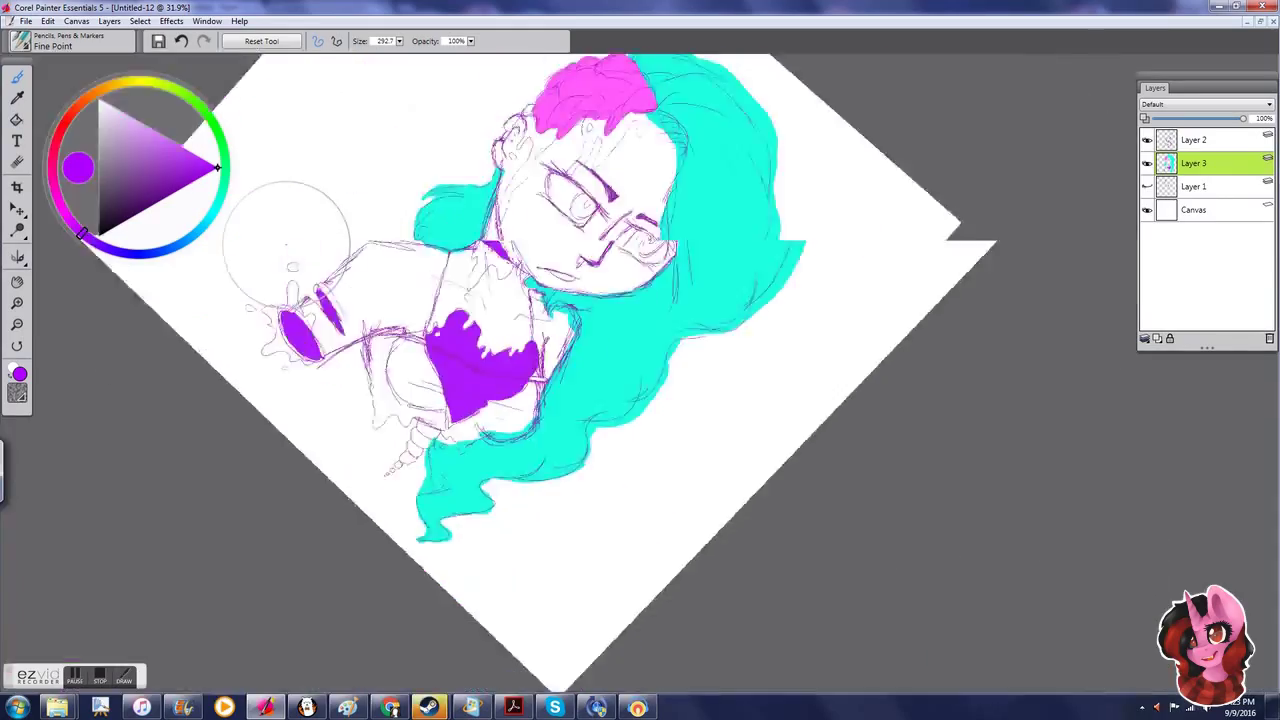
{"action": "key", "text": "ctrl+plus"}
{"action": "key", "text": "ctrl+plus"}
{"action": "key", "text": "n"}
{"action": "key", "text": "ctrl+minus"}
{"action": "key", "text": "ctrl+minus"}
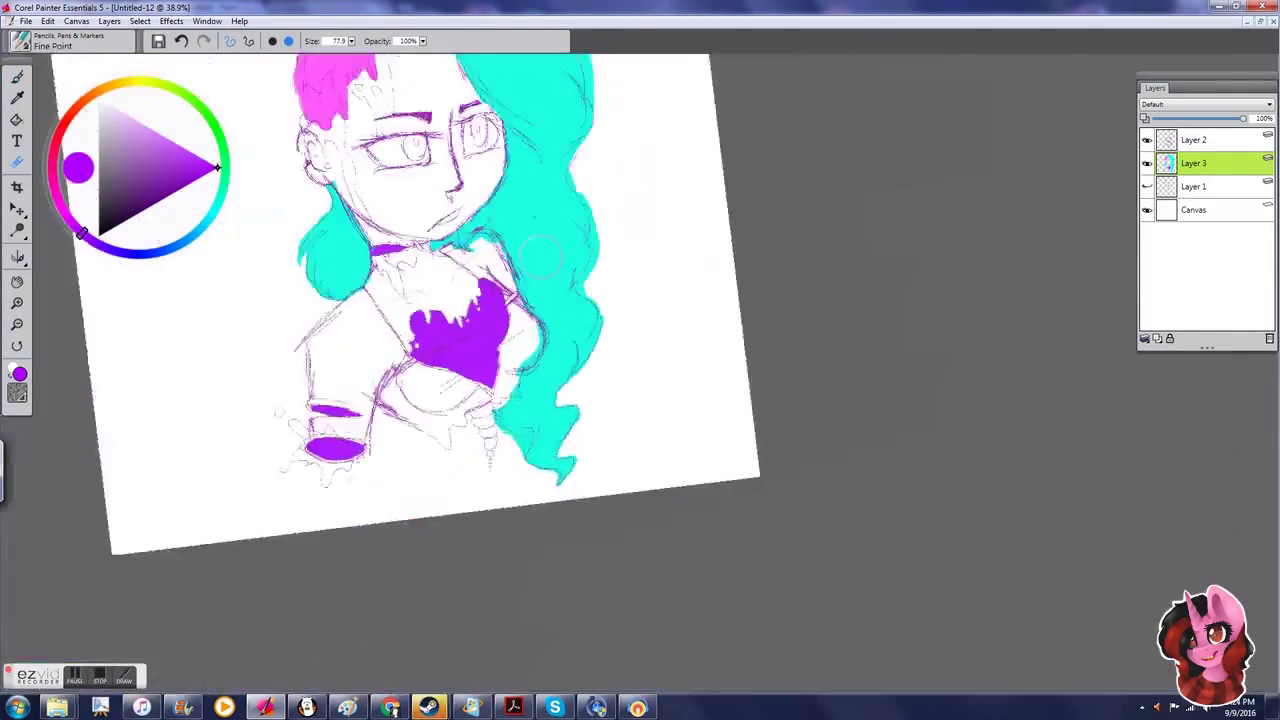
{"action": "key", "text": "ctrl+plus"}
{"action": "key", "text": "ctrl+plus"}
{"action": "key", "text": "ctrl+minus"}
{"action": "key", "text": "ctrl+minus"}
{"action": "key", "text": "ctrl+minus"}
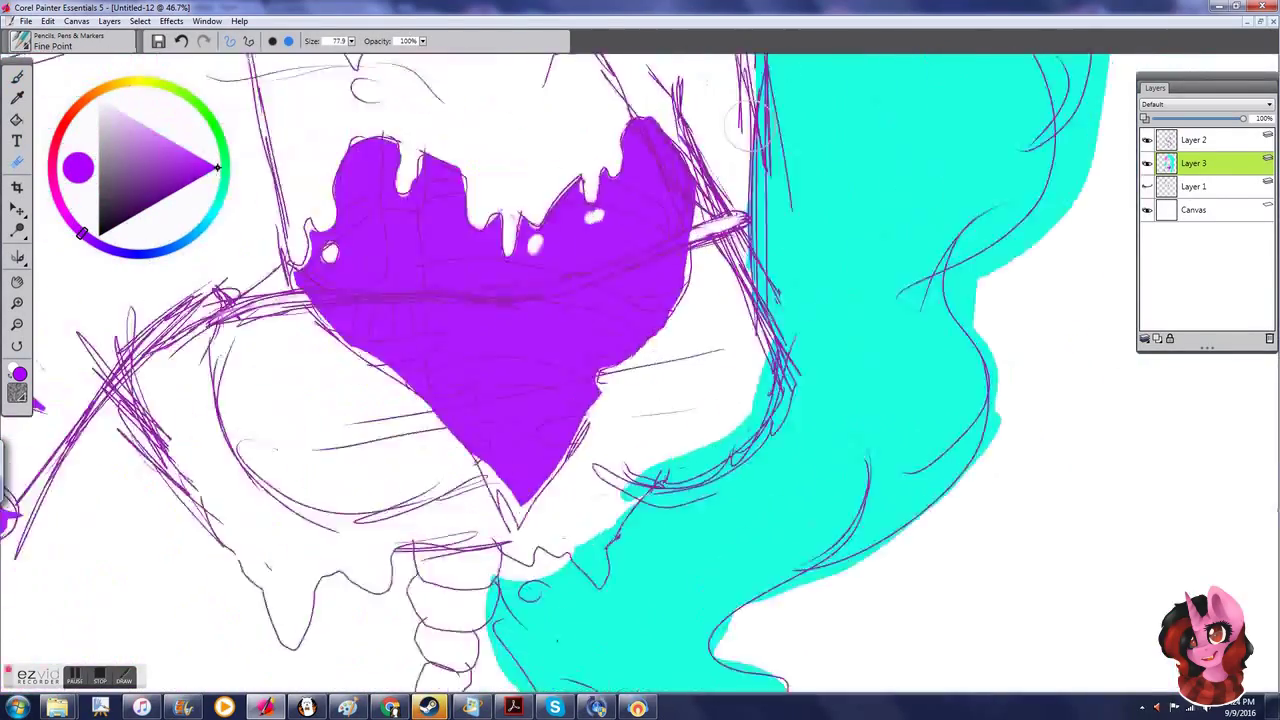
Step: Erase the breastbone and curved rib shapes out of the purple heart-shaped chest opening, following the sketch lines
{"action": "key", "text": "ctrl+plus"}
{"action": "key", "text": "ctrl+plus"}
{"action": "key", "text": "ctrl+minus"}
{"action": "mouse_move", "coordinate": [795, 215]}
{"action": "left_mouse_down"}
{"action": "mouse_move", "coordinate": [737, 252]}
{"action": "mouse_move", "coordinate": [777, 307]}
{"action": "mouse_move", "coordinate": [755, 325]}
{"action": "mouse_move", "coordinate": [768, 283]}
{"action": "mouse_move", "coordinate": [643, 265]}
{"action": "mouse_move", "coordinate": [495, 298]}
{"action": "mouse_move", "coordinate": [487, 380]}
{"action": "mouse_move", "coordinate": [566, 440]}
{"action": "left_mouse_up"}
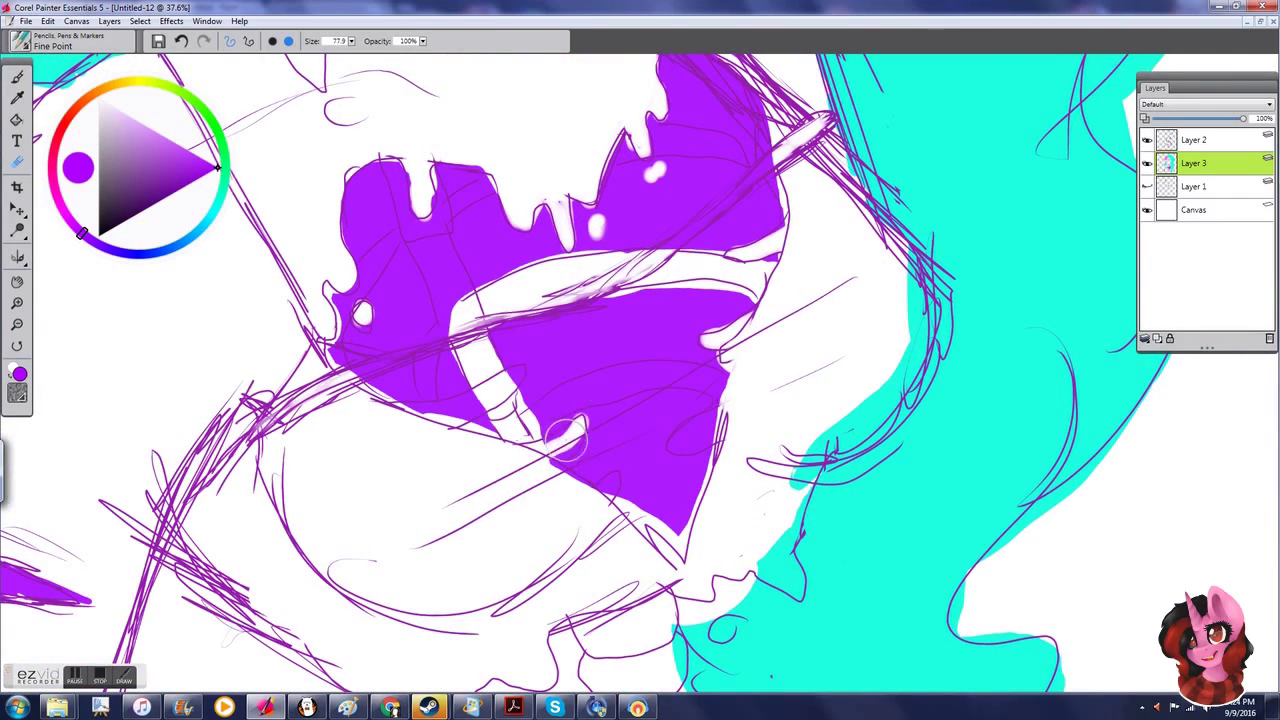
{"action": "mouse_move", "coordinate": [727, 420]}
{"action": "left_mouse_down"}
{"action": "mouse_move", "coordinate": [531, 405]}
{"action": "mouse_move", "coordinate": [491, 380]}
{"action": "left_mouse_up"}
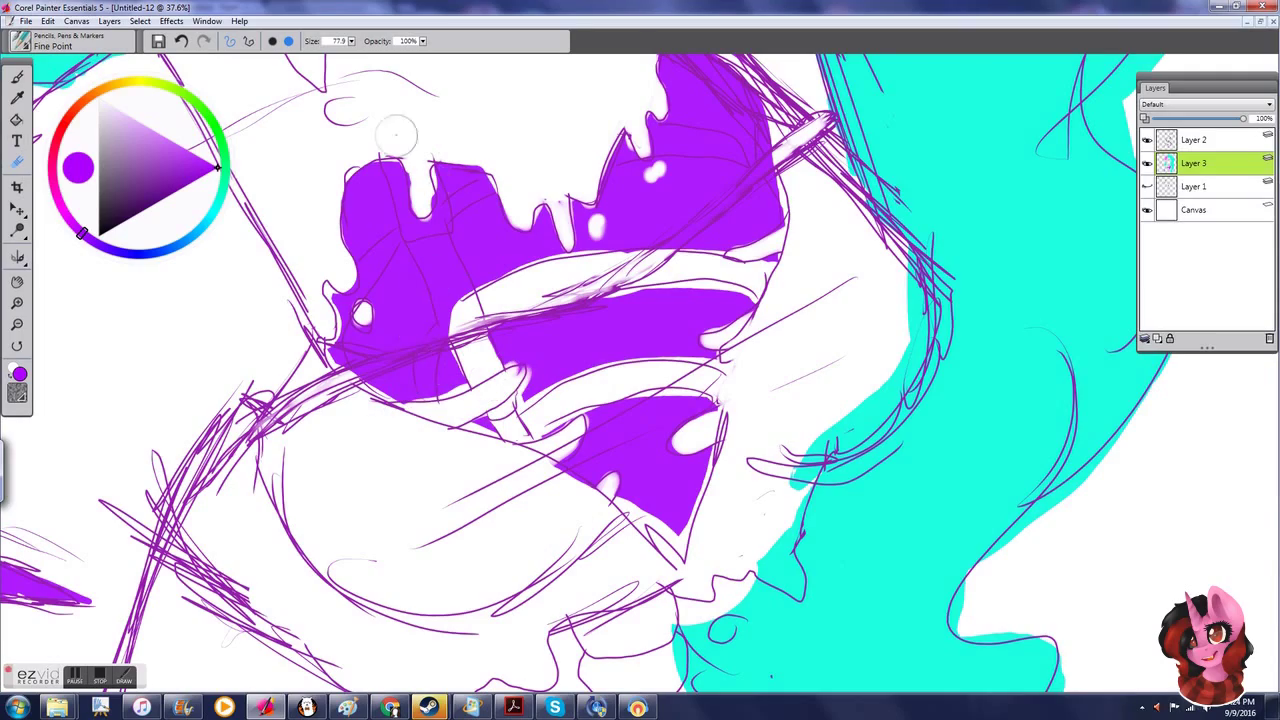
{"action": "left_click_drag", "start_coordinate": [396, 140], "coordinate": [490, 350]}
{"action": "mouse_move", "coordinate": [446, 222]}
{"action": "left_mouse_down"}
{"action": "mouse_move", "coordinate": [700, 185]}
{"action": "mouse_move", "coordinate": [620, 170]}
{"action": "left_mouse_up"}
{"action": "key", "text": "ctrl+minus"}
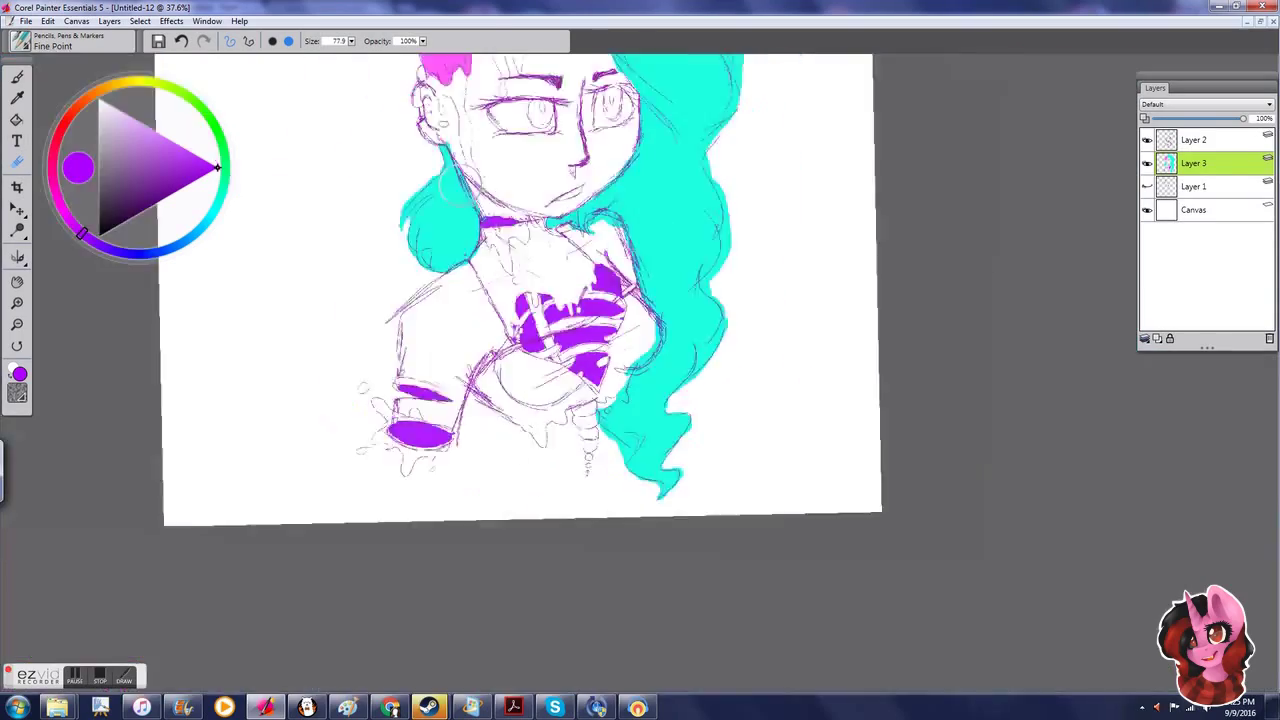
Step: Choose a light pink and dab bone ends onto the severed arm's two cut surfaces and the neck wound
{"action": "key", "text": "ctrl+plus"}
{"action": "key", "text": "ctrl+plus"}
{"action": "key", "text": "ctrl+minus"}
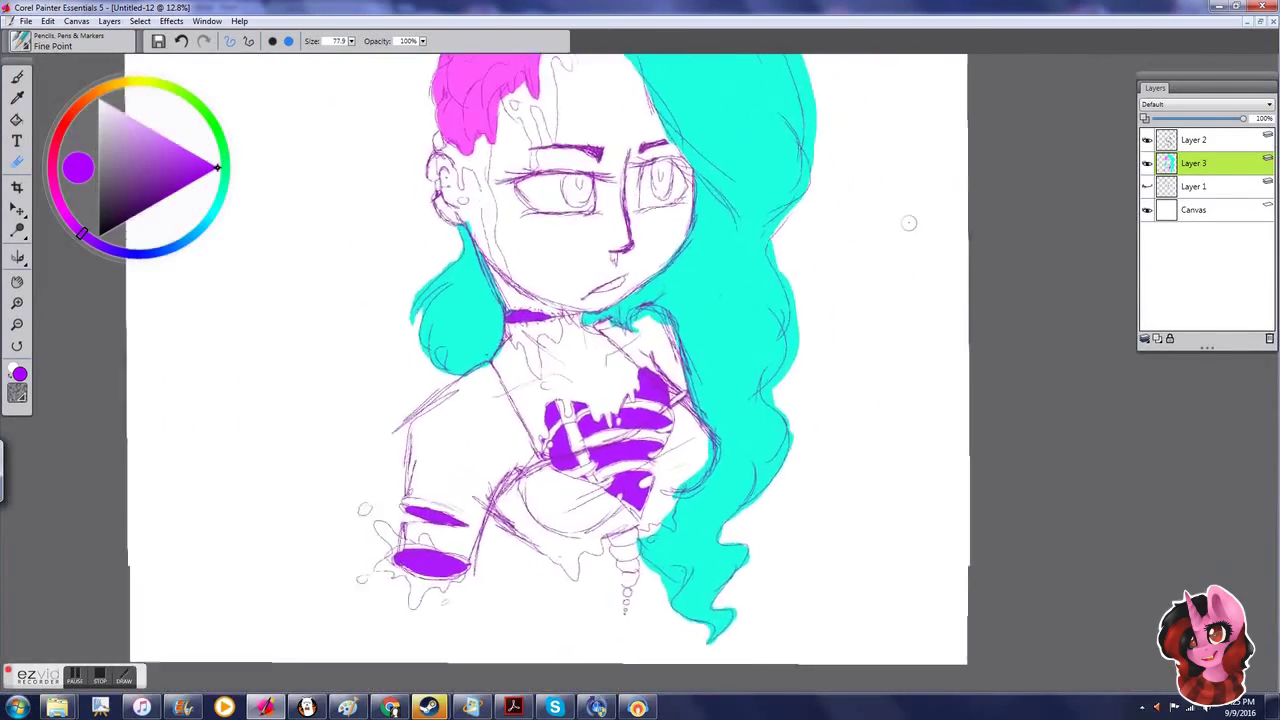
{"action": "key", "text": "ctrl+plus"}
{"action": "left_click", "coordinate": [148, 128]}
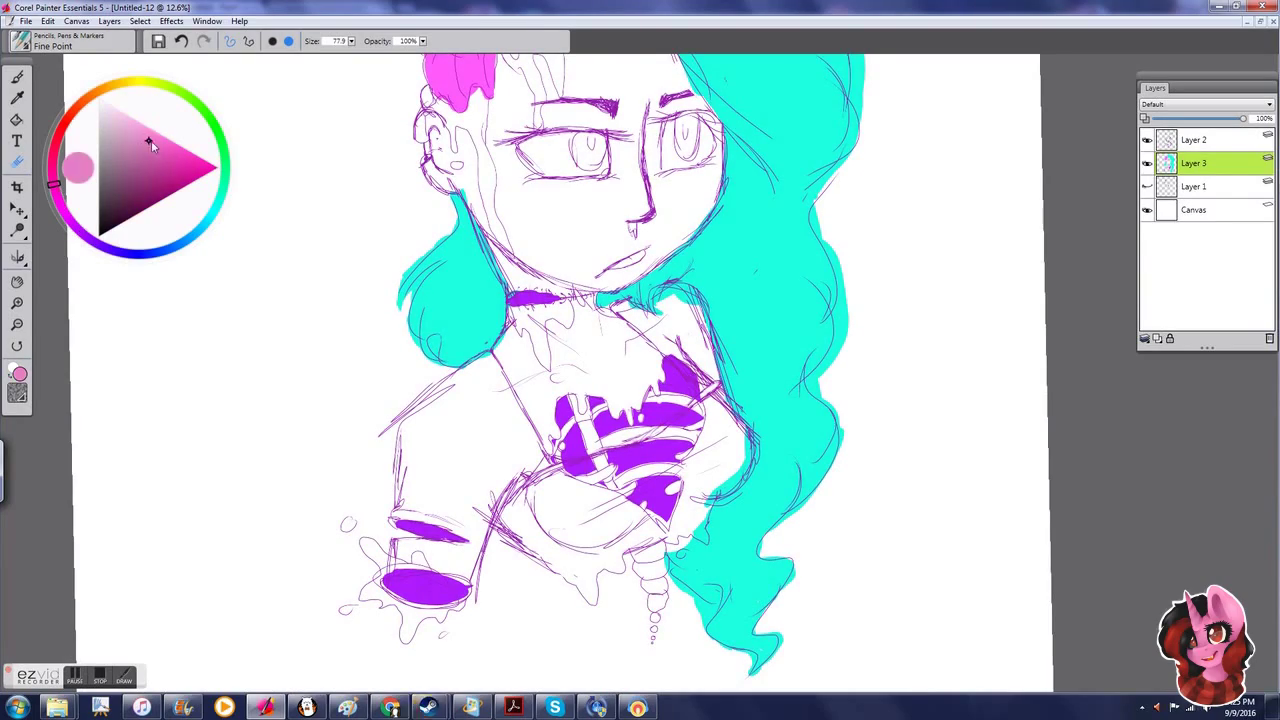
{"action": "key", "text": "b"}
{"action": "scroll", "coordinate": [415, 625], "scroll_direction": "up", "scroll_amount": 5}
{"action": "left_click", "coordinate": [462, 450]}
{"action": "scroll", "coordinate": [465, 227], "scroll_direction": "down", "scroll_amount": 5}
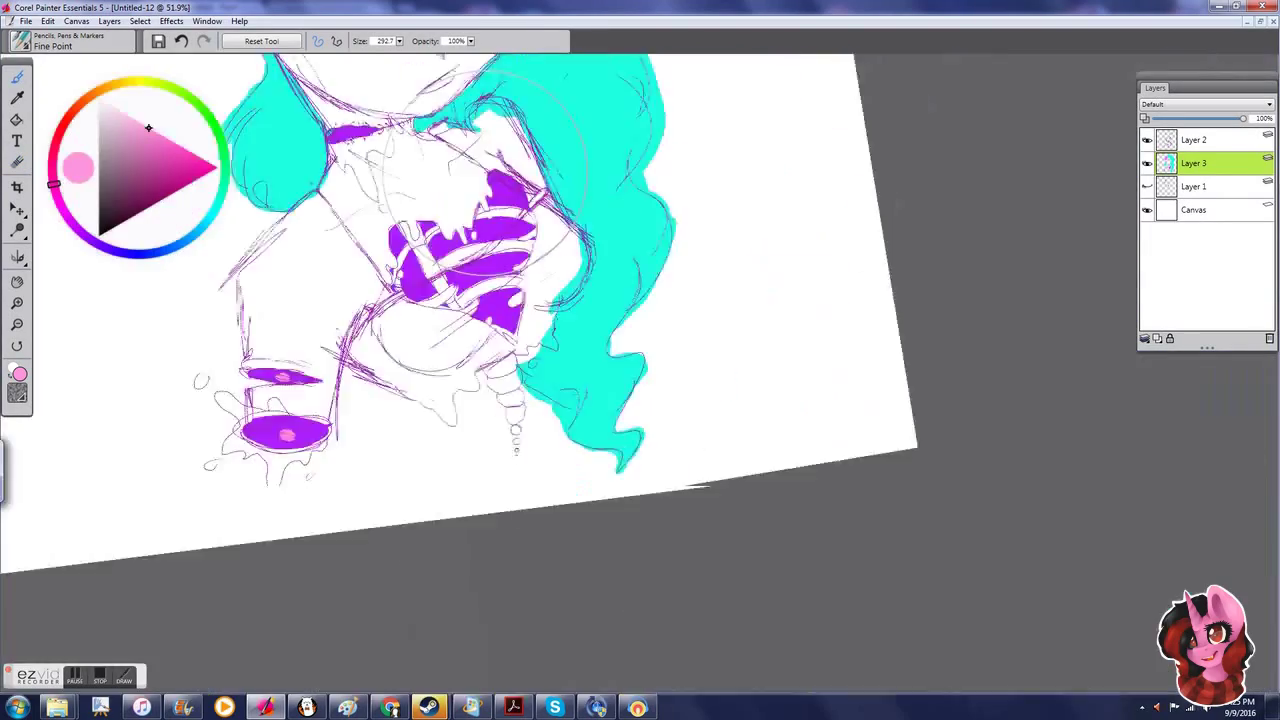
{"action": "scroll", "coordinate": [534, 262], "scroll_direction": "up", "scroll_amount": 4}
{"action": "left_click", "coordinate": [534, 262]}
{"action": "key", "text": "ctrl+0"}
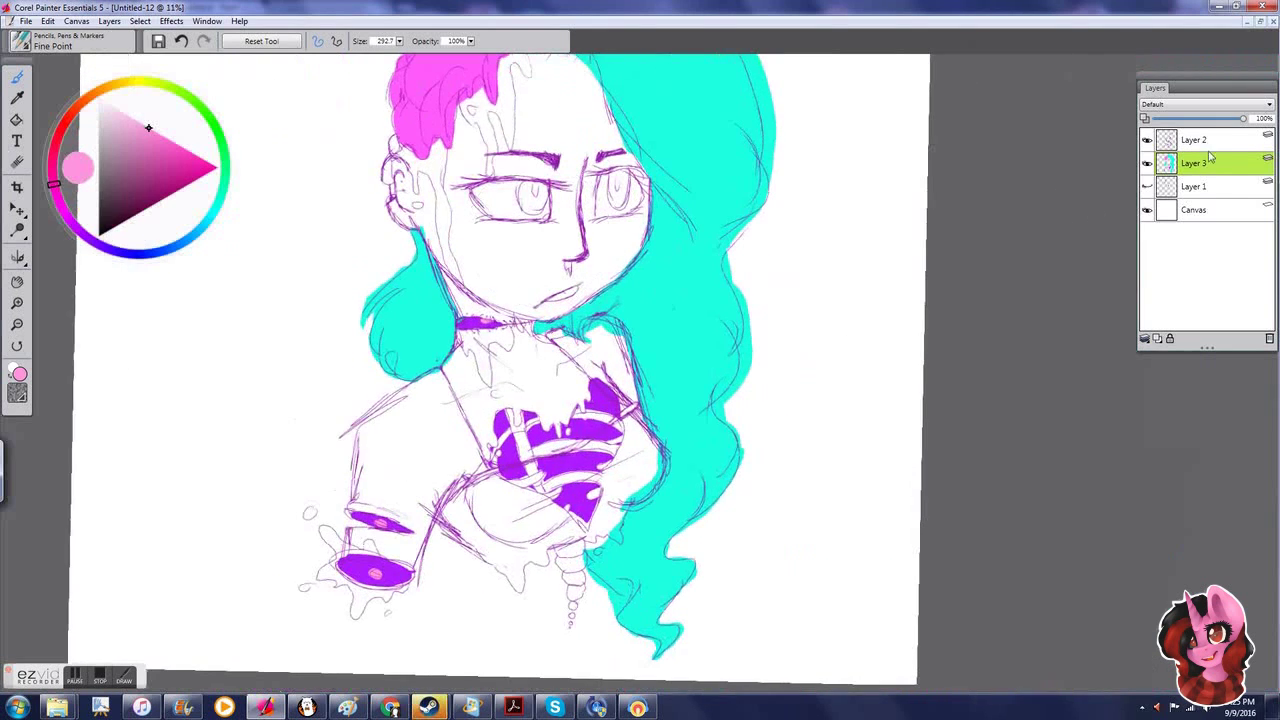
Step: Add a layer beneath Layer 3 and paint the ribs and breastbone pink with paler pink lights
{"action": "key", "text": "ctrl+shift+n"}
{"action": "left_click_drag", "start_coordinate": [615, 450], "coordinate": [560, 518]}
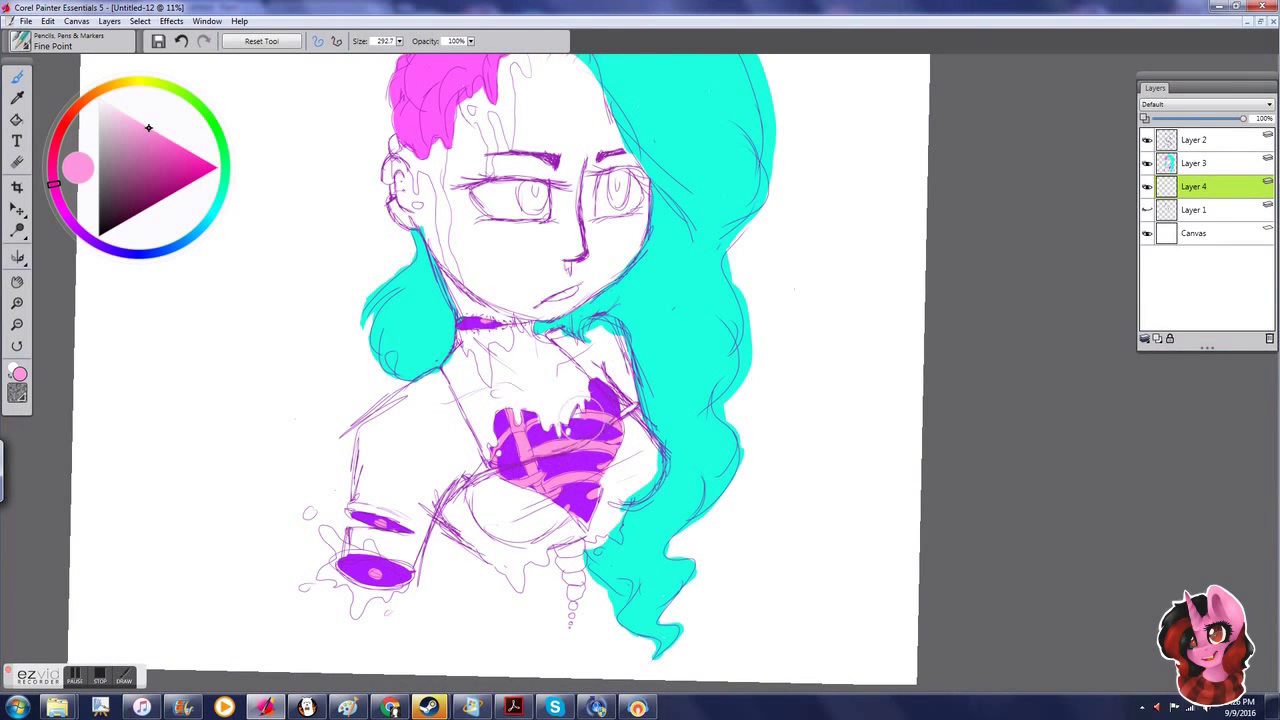
{"action": "scroll", "coordinate": [603, 337], "scroll_direction": "down", "scroll_amount": 3}
{"action": "scroll", "coordinate": [603, 337], "scroll_direction": "up", "scroll_amount": 4}
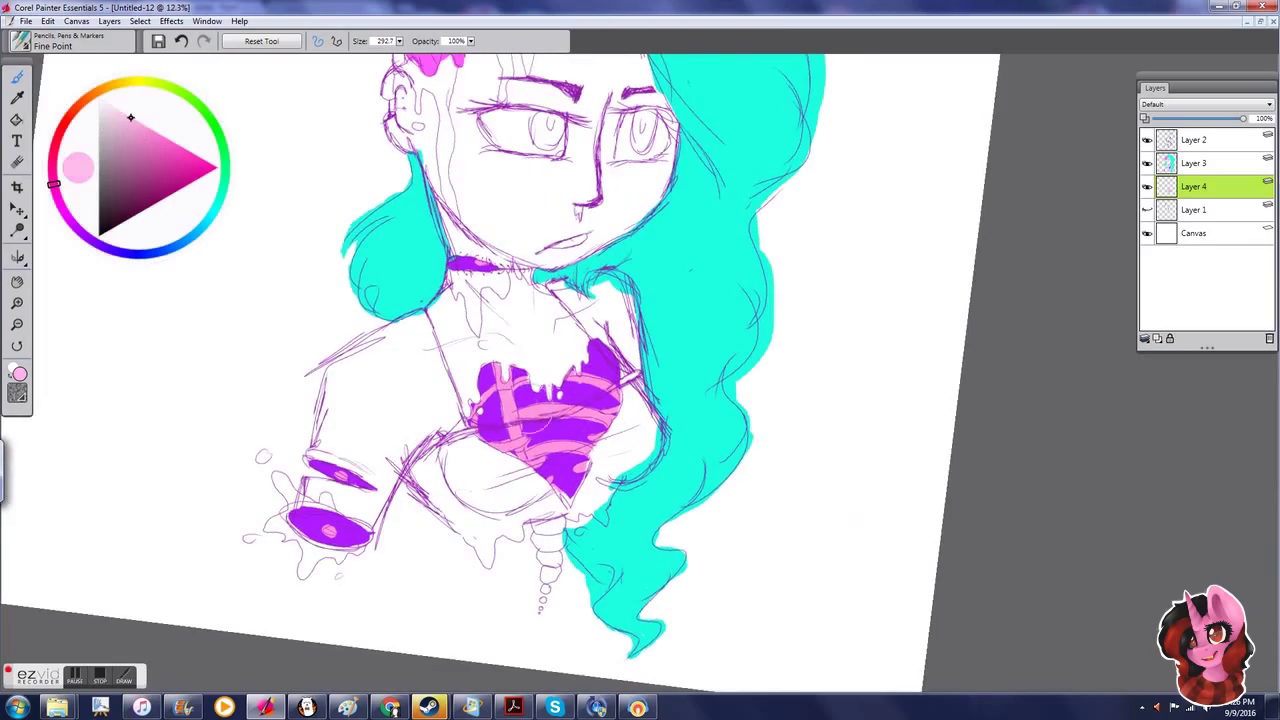
{"action": "key", "text": "n"}
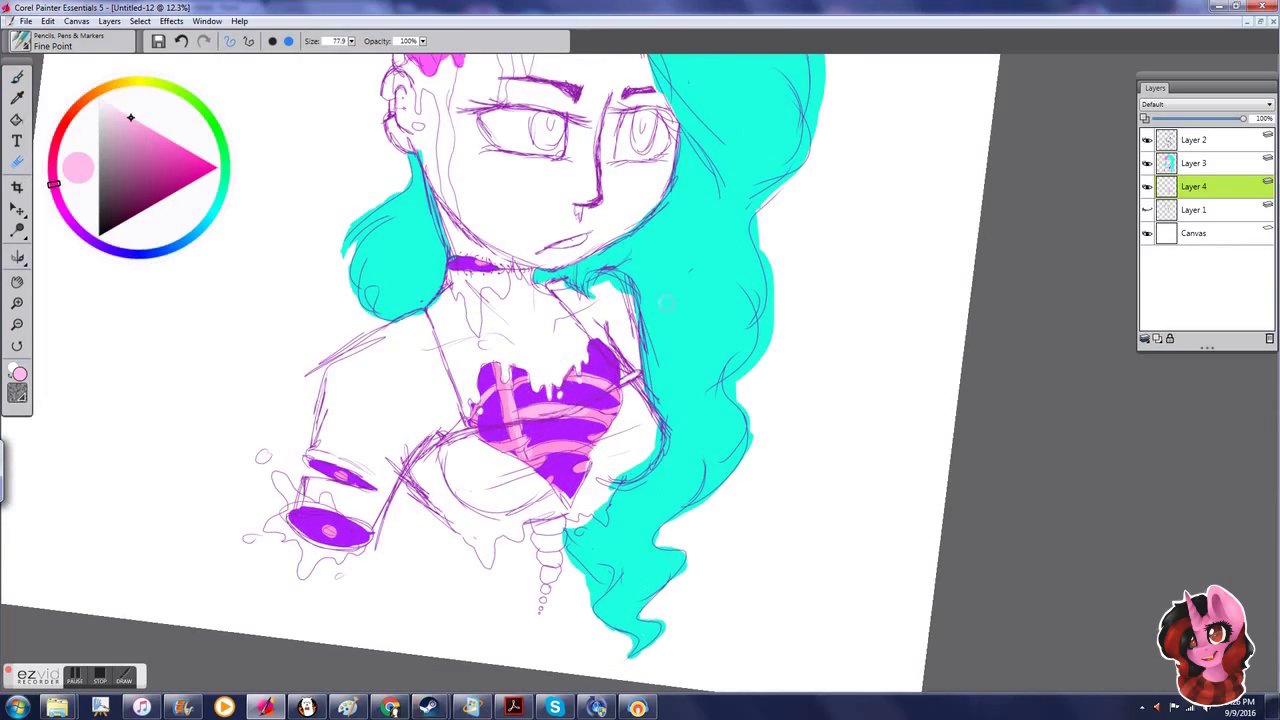
Step: Fill the exposed spine below the torso with pale pink and shade its vertebrae with a stronger pink
{"action": "scroll", "coordinate": [667, 301], "scroll_direction": "up", "scroll_amount": 5}
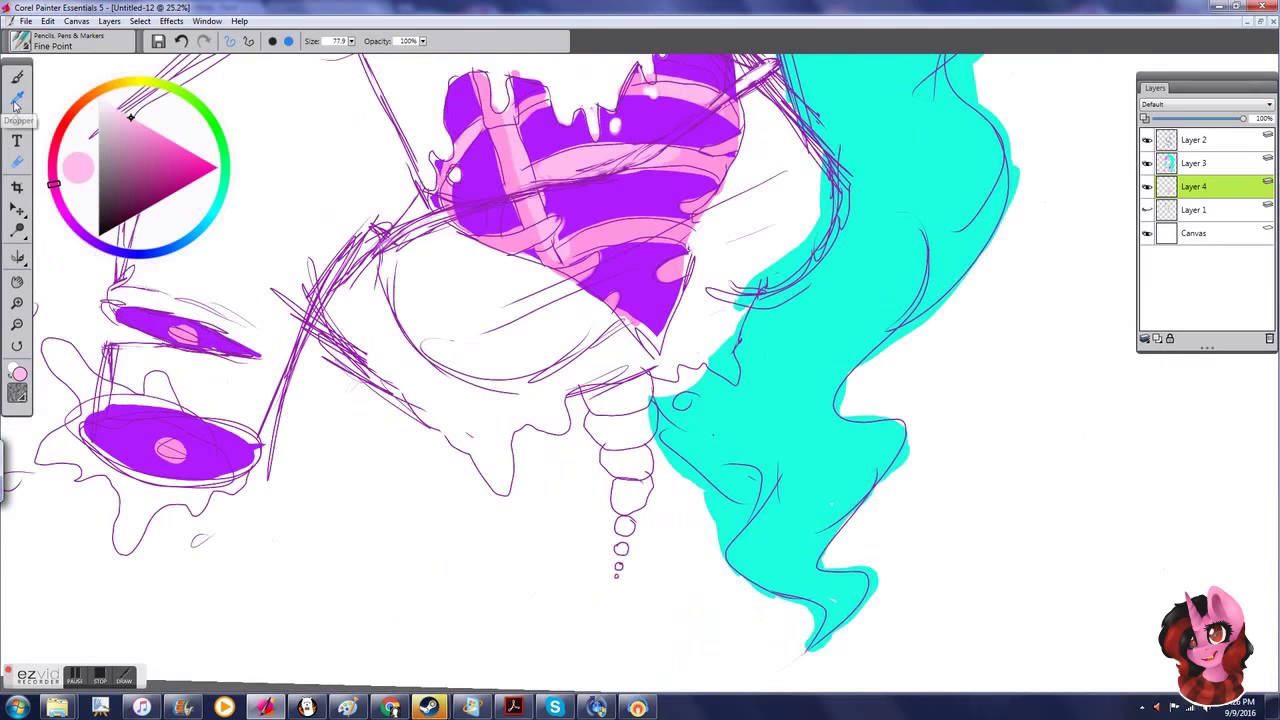
{"action": "left_click", "coordinate": [17, 77]}
{"action": "mouse_move", "coordinate": [630, 375]}
{"action": "left_mouse_down"}
{"action": "mouse_move", "coordinate": [599, 440]}
{"action": "mouse_move", "coordinate": [624, 500]}
{"action": "mouse_move", "coordinate": [643, 496]}
{"action": "mouse_move", "coordinate": [620, 575]}
{"action": "left_mouse_up"}
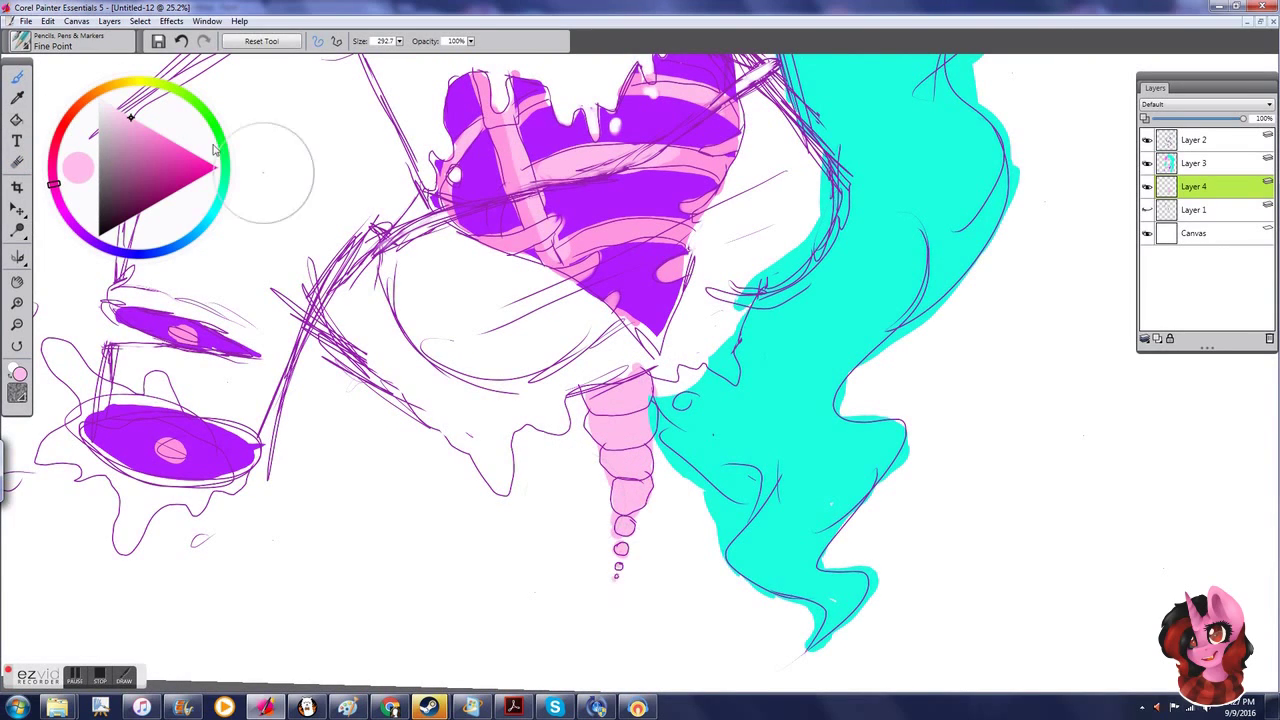
{"action": "left_click", "coordinate": [148, 128]}
{"action": "left_click_drag", "start_coordinate": [605, 385], "coordinate": [620, 550]}
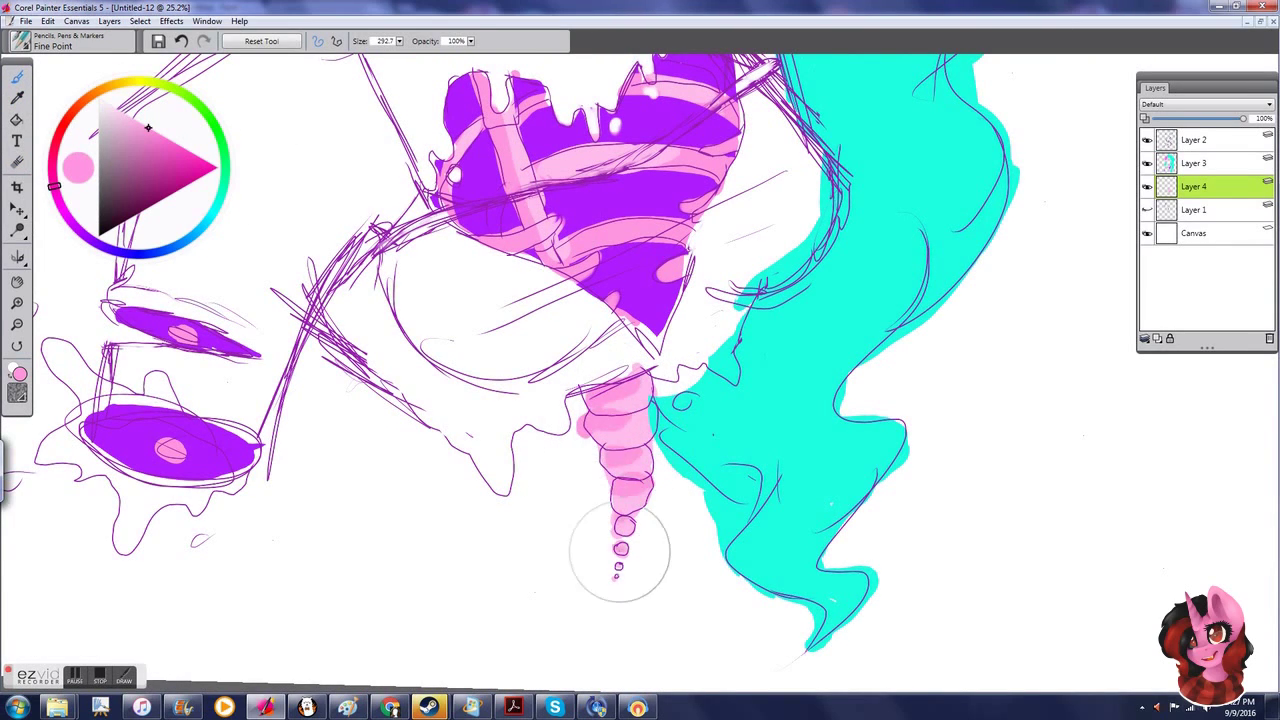
{"action": "scroll", "coordinate": [620, 550], "scroll_direction": "down", "scroll_amount": 3}
{"action": "scroll", "coordinate": [620, 550], "scroll_direction": "up", "scroll_amount": 3}
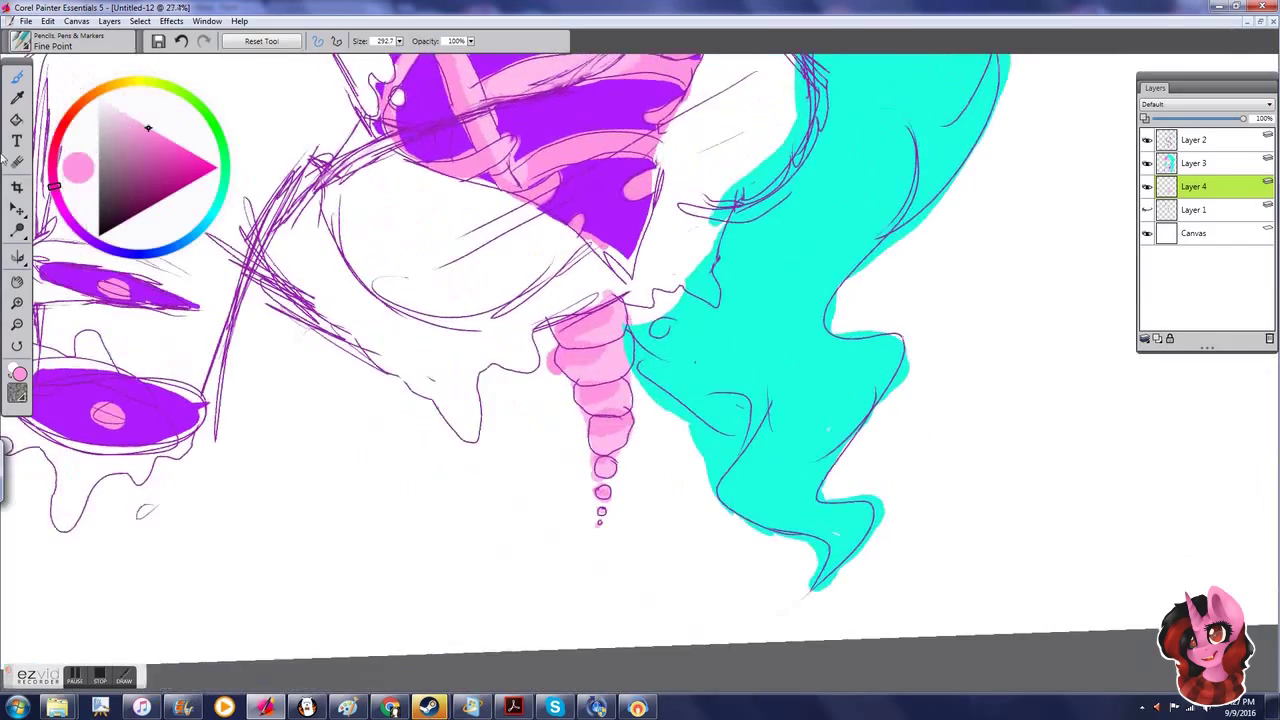
Step: Select Layer 3 and erase the droplet shape out of the turquoise hair beside the spine
{"action": "left_click", "coordinate": [1167, 165]}
{"action": "left_click", "coordinate": [680, 295], "text": "alt"}
{"action": "scroll", "coordinate": [651, 313], "scroll_direction": "down", "scroll_amount": 3}
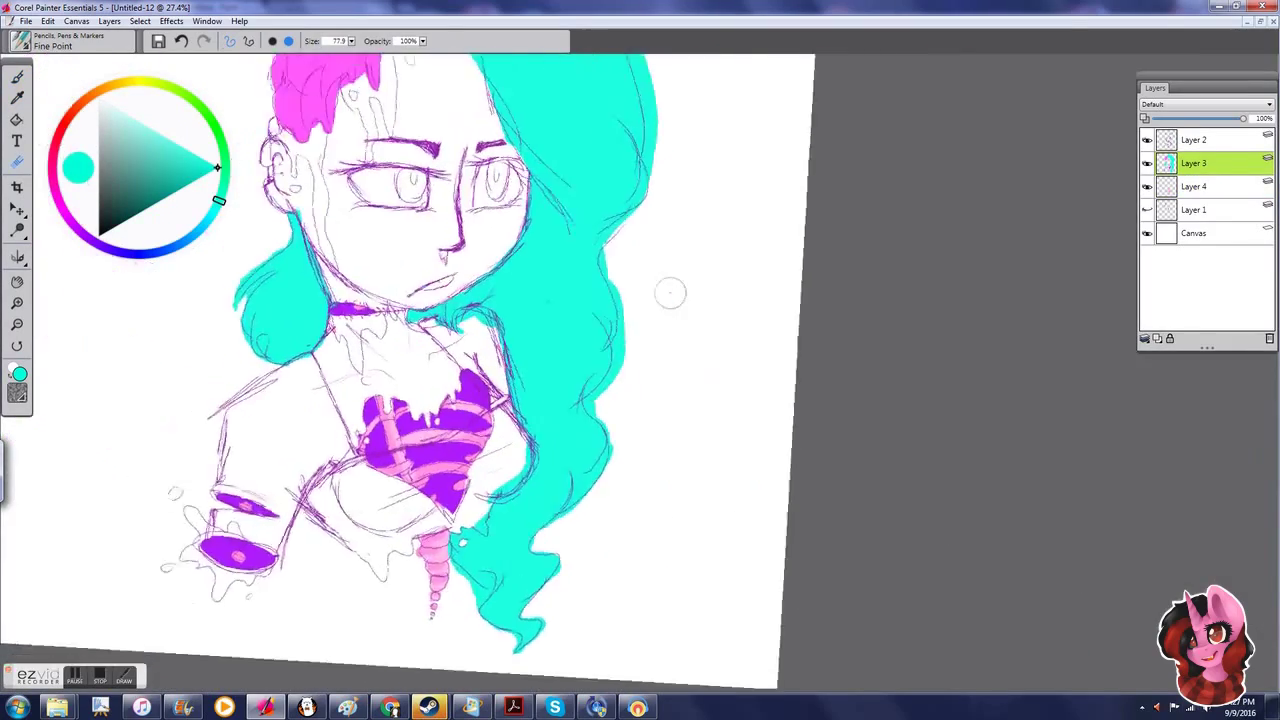
{"action": "scroll", "coordinate": [669, 289], "scroll_direction": "up", "scroll_amount": 3}
{"action": "scroll", "coordinate": [556, 393], "scroll_direction": "down", "scroll_amount": 3}
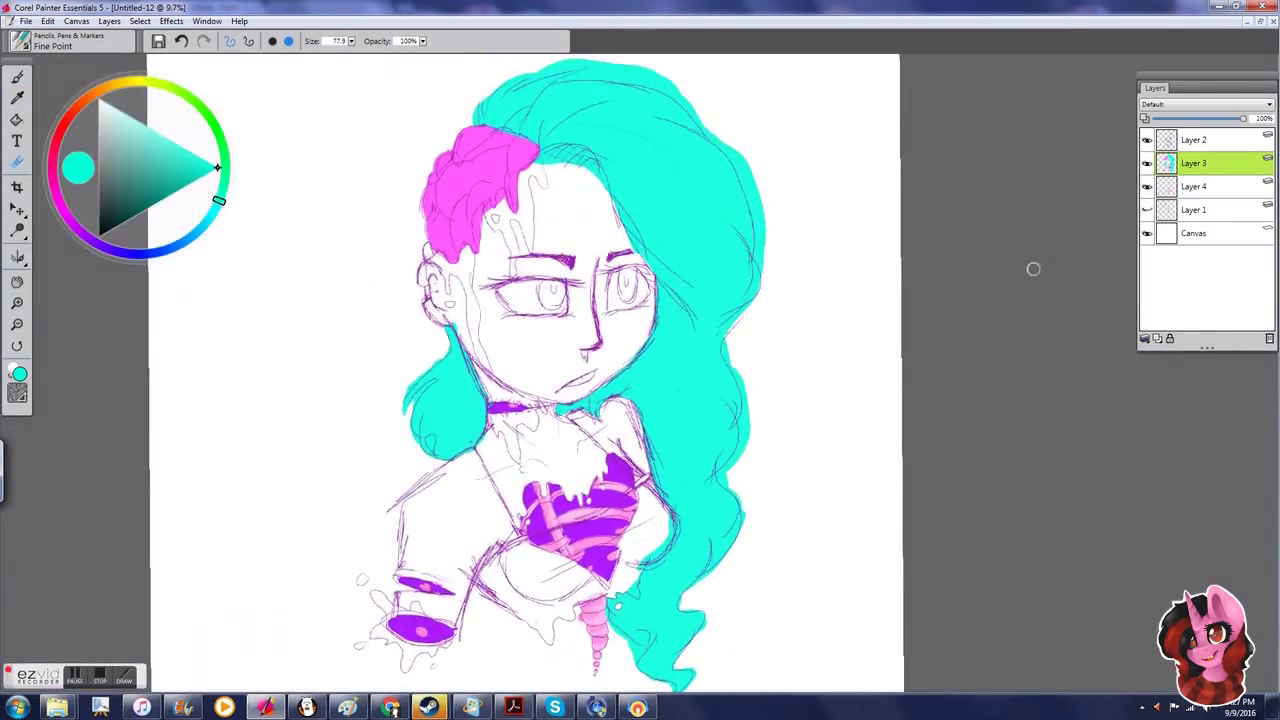
Step: Add a new layer beneath the other colours and fill the face, neck, shoulders and arm with pale peach
{"action": "key", "text": "ctrl+shift+n"}
{"action": "left_click", "coordinate": [91, 95]}
{"action": "left_click", "coordinate": [117, 108]}
{"action": "key", "text": "b"}
{"action": "mouse_move", "coordinate": [580, 190]}
{"action": "left_mouse_down"}
{"action": "mouse_move", "coordinate": [590, 400]}
{"action": "mouse_move", "coordinate": [472, 315]}
{"action": "left_mouse_up"}
{"action": "mouse_move", "coordinate": [418, 280]}
{"action": "left_mouse_down"}
{"action": "mouse_move", "coordinate": [495, 250]}
{"action": "mouse_move", "coordinate": [490, 470]}
{"action": "mouse_move", "coordinate": [430, 580]}
{"action": "mouse_move", "coordinate": [466, 527]}
{"action": "mouse_move", "coordinate": [610, 470]}
{"action": "mouse_move", "coordinate": [600, 420]}
{"action": "left_mouse_up"}
Step: Choose a blue-violet and fill the torn, dripping top on a new layer above Layer 3
{"action": "left_click", "coordinate": [124, 264]}
{"action": "left_click", "coordinate": [169, 172]}
{"action": "mouse_move", "coordinate": [660, 500]}
{"action": "left_mouse_down"}
{"action": "mouse_move", "coordinate": [640, 560]}
{"action": "mouse_move", "coordinate": [490, 600]}
{"action": "left_mouse_up"}
{"action": "key", "text": "ctrl+z"}
{"action": "left_click", "coordinate": [1200, 163]}
{"action": "left_click", "coordinate": [1158, 339]}
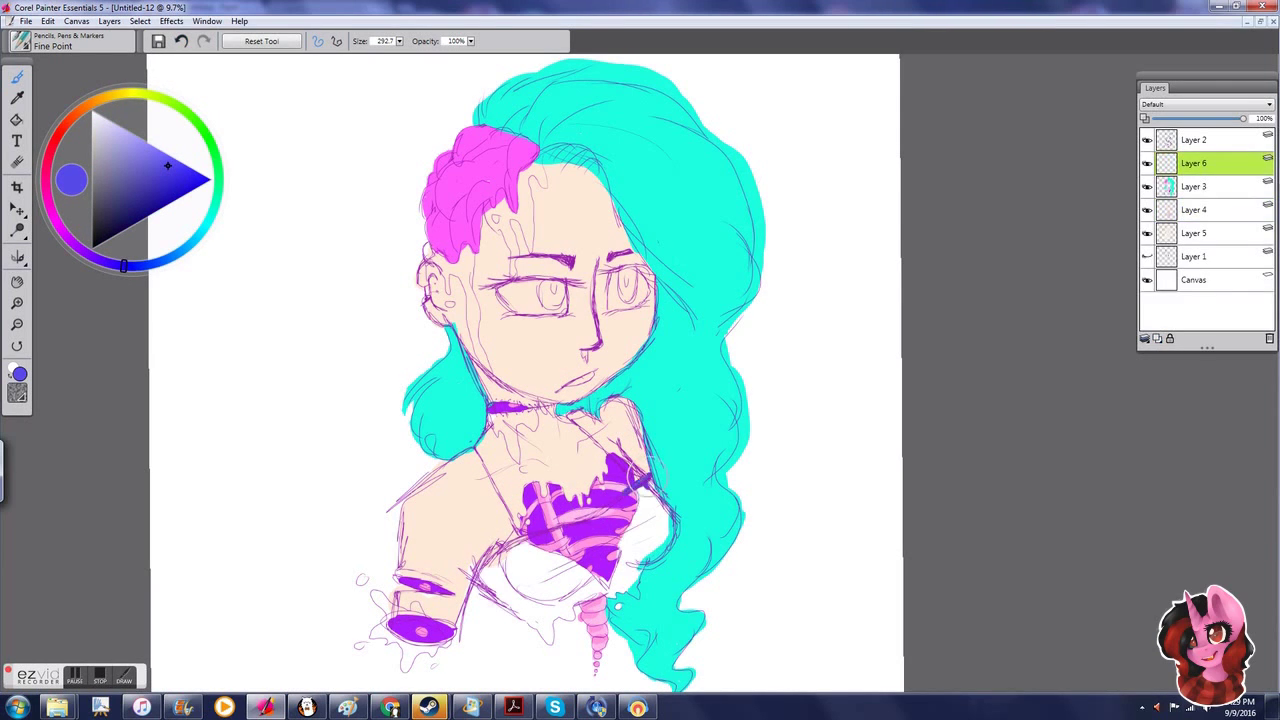
{"action": "mouse_move", "coordinate": [521, 610]}
{"action": "left_mouse_down"}
{"action": "mouse_move", "coordinate": [605, 592]}
{"action": "mouse_move", "coordinate": [660, 500]}
{"action": "mouse_move", "coordinate": [500, 570]}
{"action": "mouse_move", "coordinate": [545, 625]}
{"action": "mouse_move", "coordinate": [620, 606]}
{"action": "left_mouse_up"}
{"action": "key", "text": "n"}
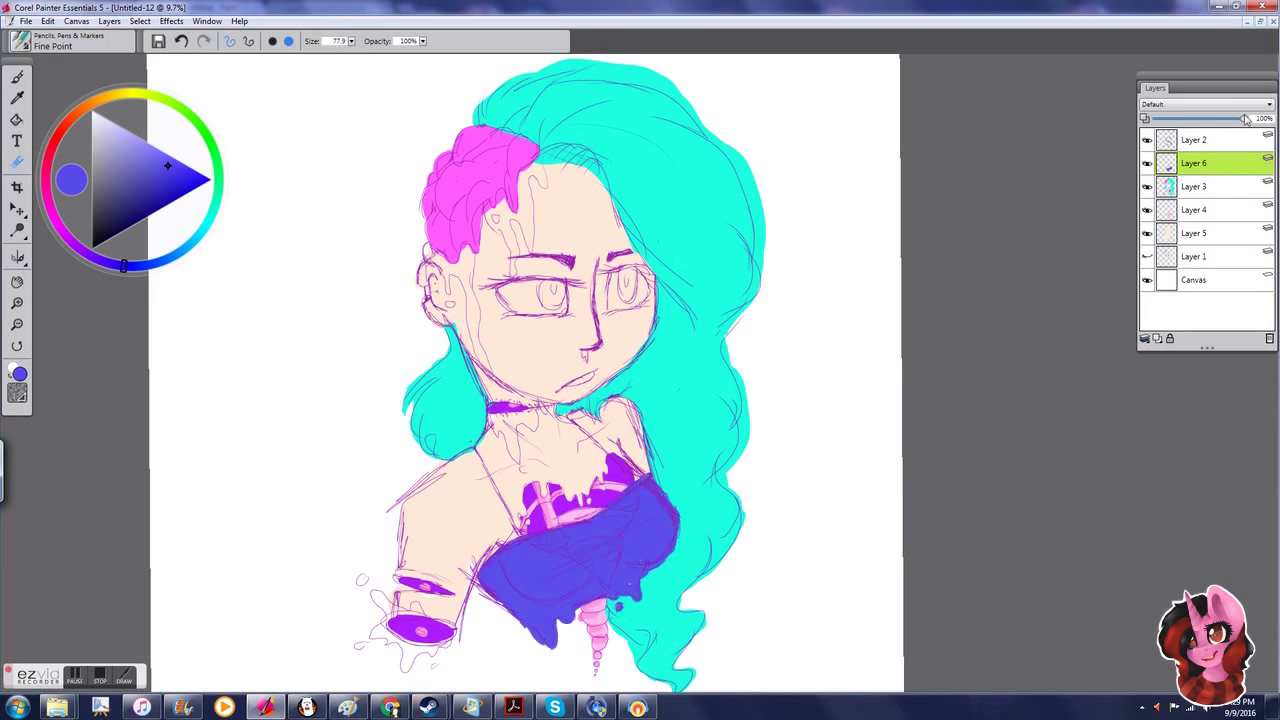
Step: Try several blend modes on the blue top's layer and settle on Gel
{"action": "left_click", "coordinate": [1212, 104]}
{"action": "left_click", "coordinate": [1212, 125]}
{"action": "left_click", "coordinate": [1215, 104]}
{"action": "left_click", "coordinate": [1208, 160]}
{"action": "left_click", "coordinate": [1220, 104]}
{"action": "left_click", "coordinate": [1155, 250]}
{"action": "left_click", "coordinate": [1215, 104]}
{"action": "left_click", "coordinate": [1155, 250]}
{"action": "left_click", "coordinate": [1215, 104]}
{"action": "left_click", "coordinate": [1155, 259]}
{"action": "left_click", "coordinate": [1215, 104]}
{"action": "left_click", "coordinate": [1180, 306]}
{"action": "left_click", "coordinate": [1215, 104]}
{"action": "left_click", "coordinate": [1155, 182]}
{"action": "left_click", "coordinate": [1215, 104]}
{"action": "left_click", "coordinate": [1155, 182]}
Step: On Layer 3, sample the hair turquoise, touch up the hair beside the top and paint fold strokes across the top
{"action": "left_click", "coordinate": [1197, 187]}
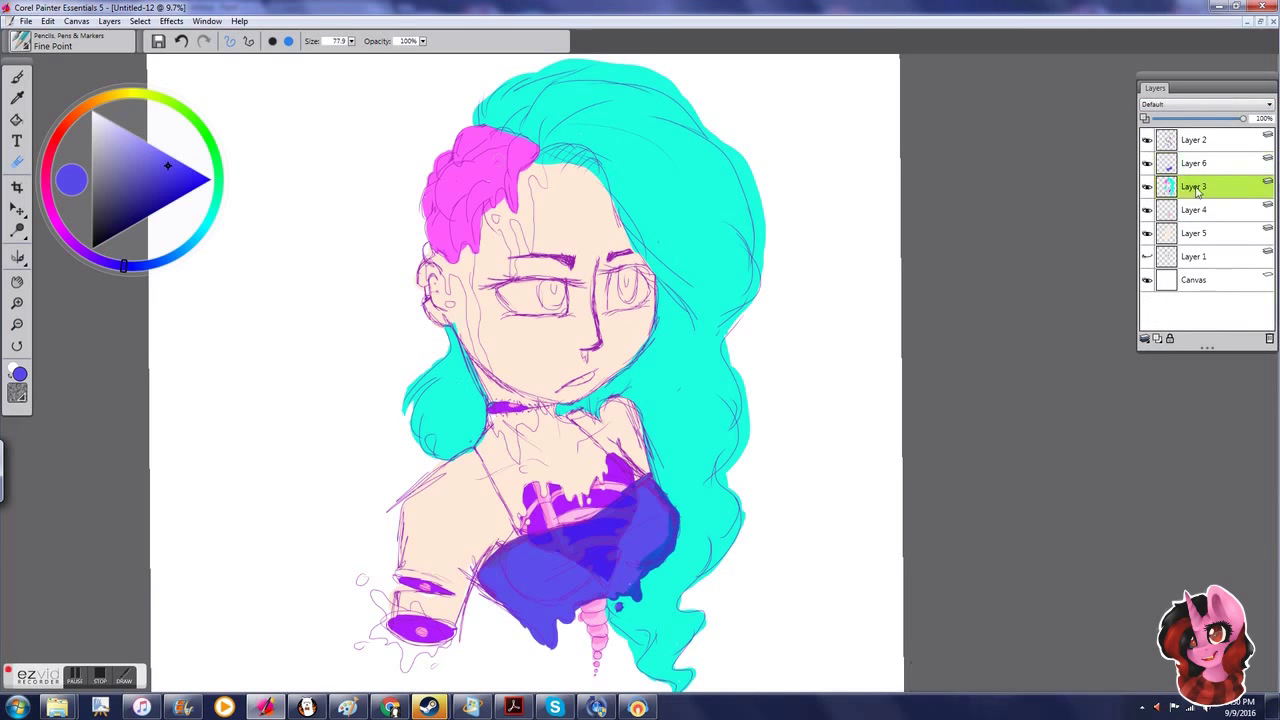
{"action": "key", "text": "b"}
{"action": "left_click", "coordinate": [694, 528], "text": "alt"}
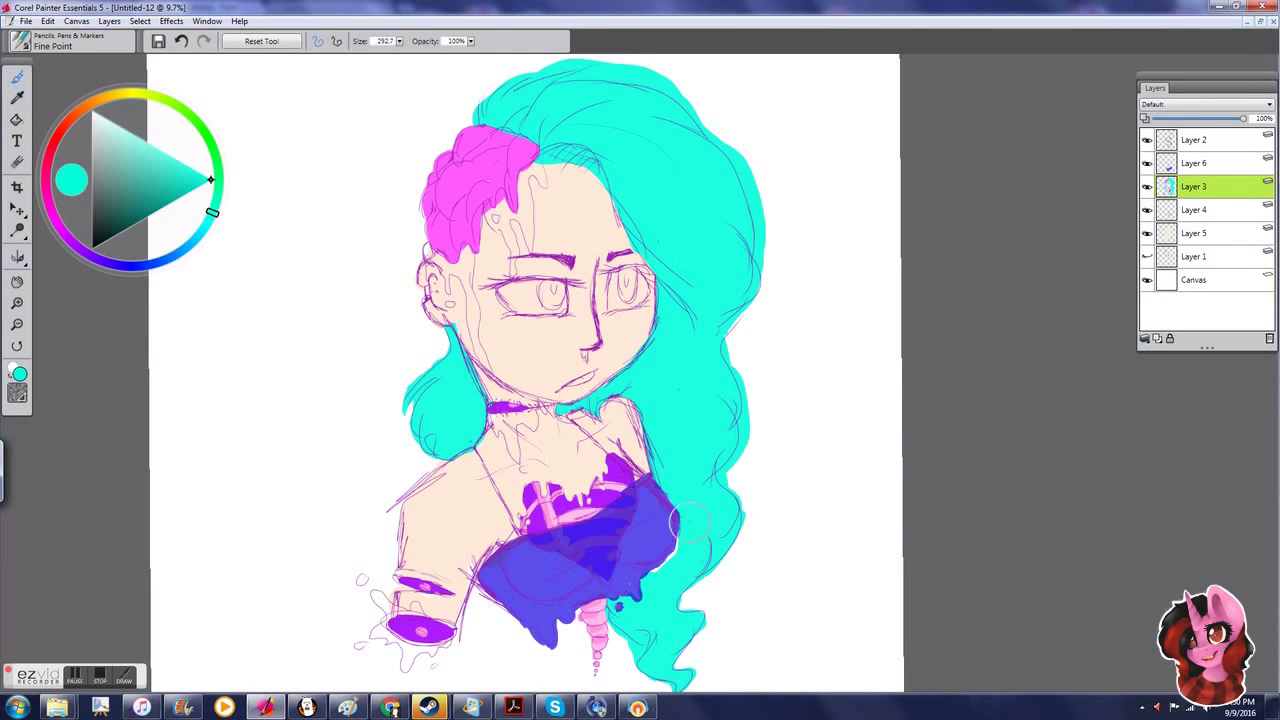
{"action": "scroll", "coordinate": [733, 466], "scroll_direction": "up", "scroll_amount": 3}
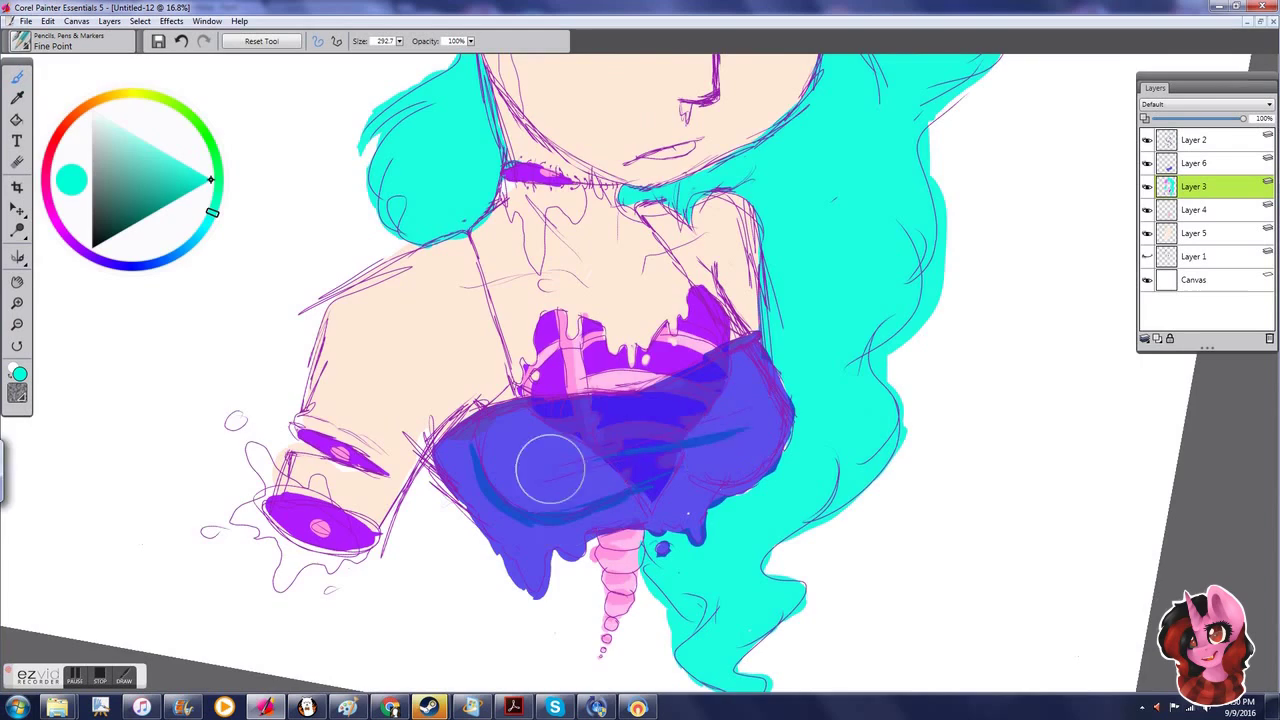
{"action": "scroll", "coordinate": [724, 349], "scroll_direction": "down", "scroll_amount": 2}
{"action": "scroll", "coordinate": [723, 349], "scroll_direction": "up", "scroll_amount": 1}
Step: Sample the top's blue on Layer 6 and paint its shoulder straps
{"action": "left_click", "coordinate": [430, 430], "text": "alt"}
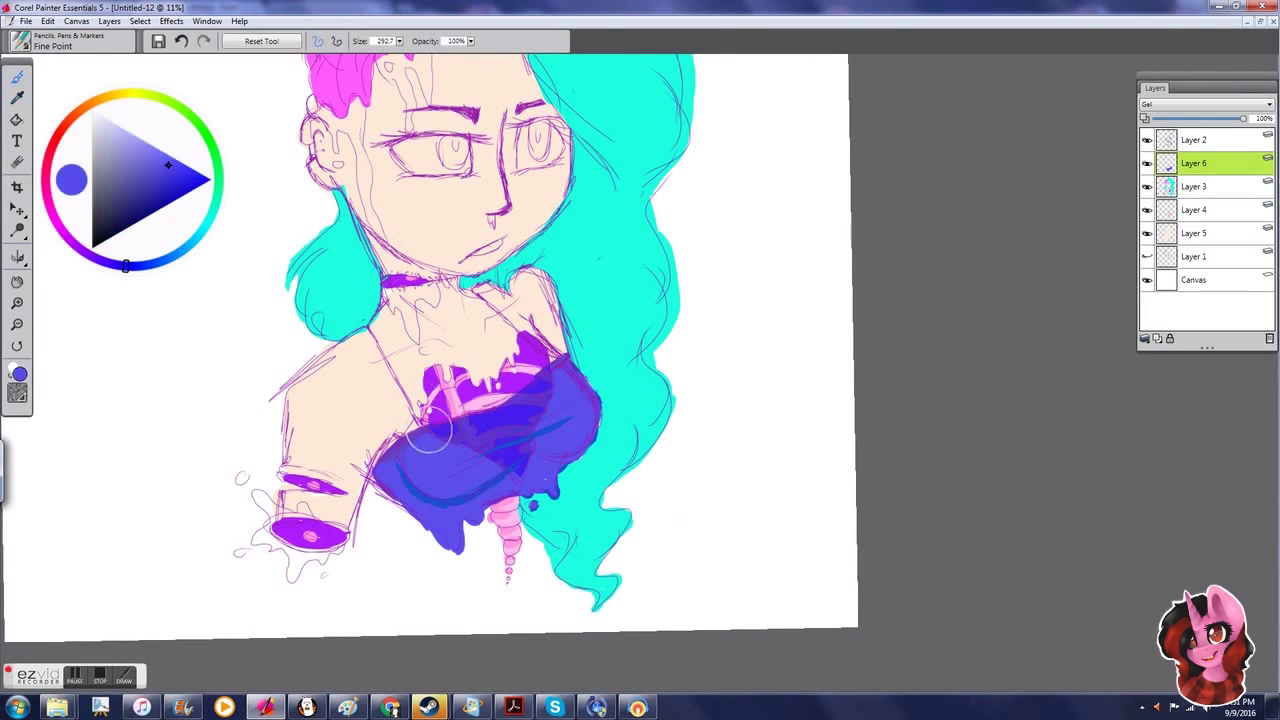
{"action": "scroll", "coordinate": [430, 340], "scroll_direction": "down", "scroll_amount": 2}
{"action": "scroll", "coordinate": [430, 340], "scroll_direction": "up", "scroll_amount": 2}
{"action": "key", "text": "ctrl+z"}
Step: Choose a near-white and paint the whites of both eyes on Layer 3
{"action": "scroll", "coordinate": [470, 200], "scroll_direction": "up", "scroll_amount": 4}
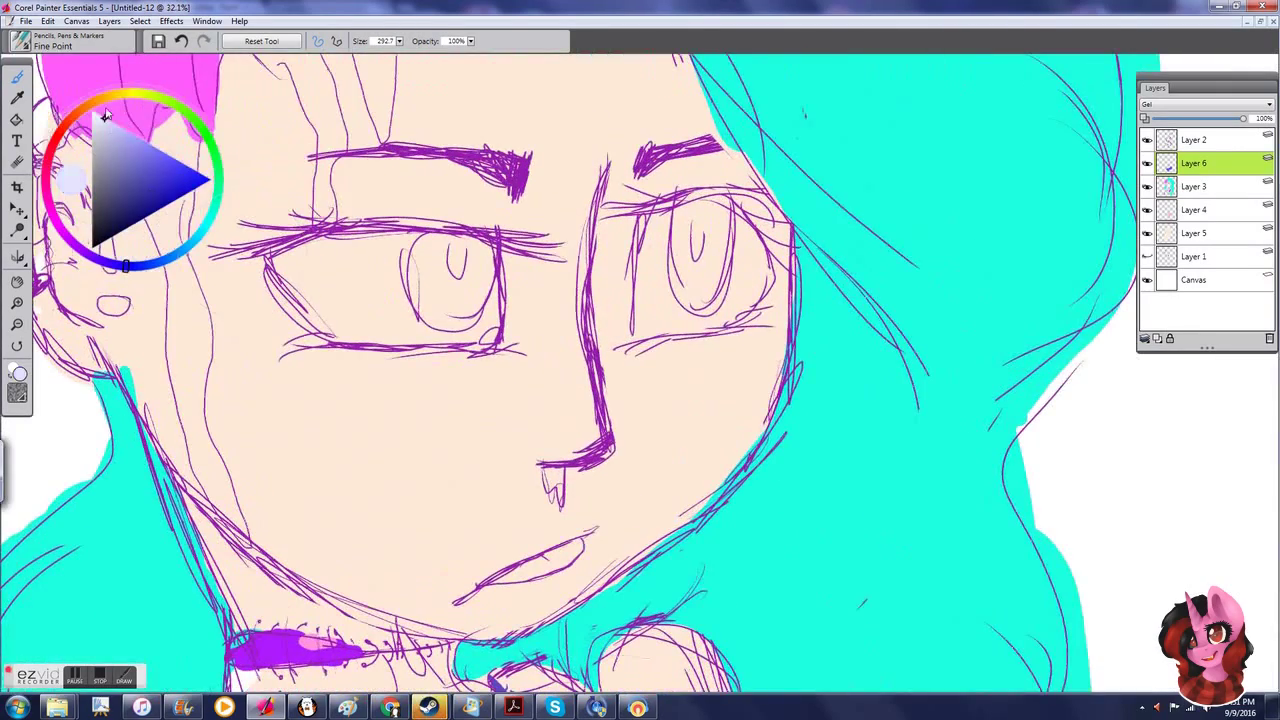
{"action": "left_click", "coordinate": [400, 450], "text": "alt"}
{"action": "mouse_move", "coordinate": [320, 265]}
{"action": "left_mouse_down"}
{"action": "mouse_move", "coordinate": [345, 300]}
{"action": "mouse_move", "coordinate": [420, 300]}
{"action": "mouse_move", "coordinate": [355, 310]}
{"action": "left_mouse_up"}
{"action": "key", "text": "ctrl+z"}
{"action": "left_click", "coordinate": [90, 110]}
{"action": "left_click", "coordinate": [1193, 140]}
{"action": "left_click", "coordinate": [1193, 186]}
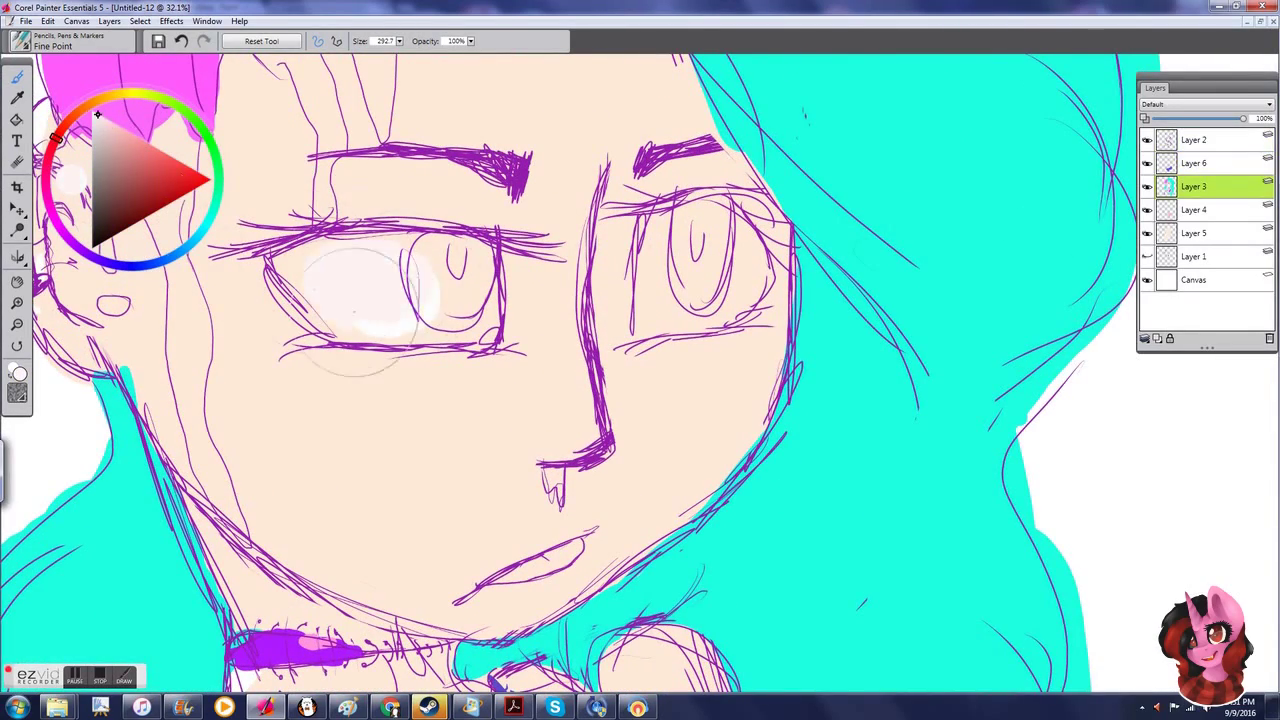
{"action": "mouse_move", "coordinate": [460, 247]}
{"action": "left_mouse_down"}
{"action": "mouse_move", "coordinate": [433, 252]}
{"action": "mouse_move", "coordinate": [440, 290]}
{"action": "left_mouse_up"}
Step: Paint the nearer eye's iris light green and the farther eye's iris pinkish red
{"action": "left_click", "coordinate": [211, 145]}
{"action": "left_click", "coordinate": [147, 143]}
{"action": "mouse_move", "coordinate": [211, 145]}
{"action": "left_mouse_down"}
{"action": "mouse_move", "coordinate": [130, 262]}
{"action": "mouse_move", "coordinate": [50, 152]}
{"action": "left_mouse_up"}
{"action": "mouse_move", "coordinate": [690, 215]}
{"action": "left_mouse_down"}
{"action": "mouse_move", "coordinate": [745, 250]}
{"action": "mouse_move", "coordinate": [700, 170]}
{"action": "left_mouse_up"}
{"action": "key", "text": "ctrl+0"}
{"action": "key", "text": "ctrl+plus"}
Step: Paint bright red pupils in both eyes
{"action": "left_click", "coordinate": [145, 218]}
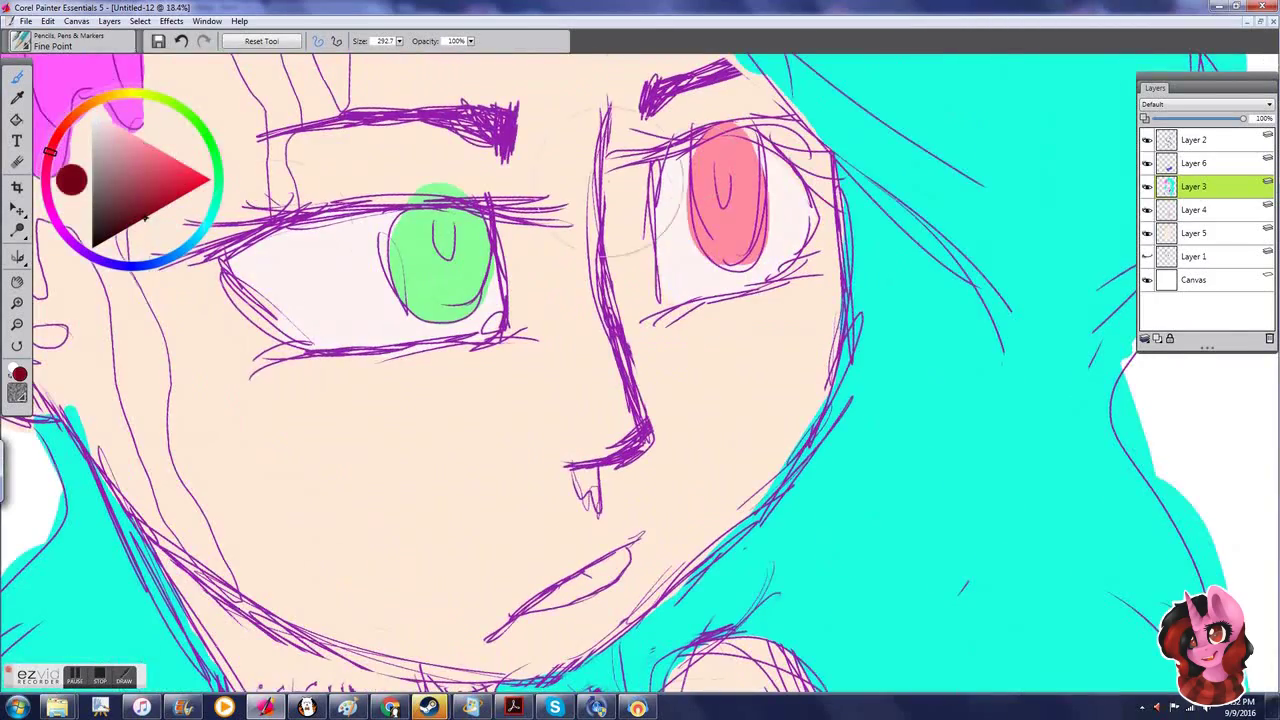
{"action": "left_click_drag", "start_coordinate": [441, 220], "coordinate": [446, 255]}
{"action": "key", "text": "ctrl+0"}
{"action": "key", "text": "ctrl+plus"}
{"action": "key", "text": "ctrl+plus"}
{"action": "key", "text": "ctrl+plus"}
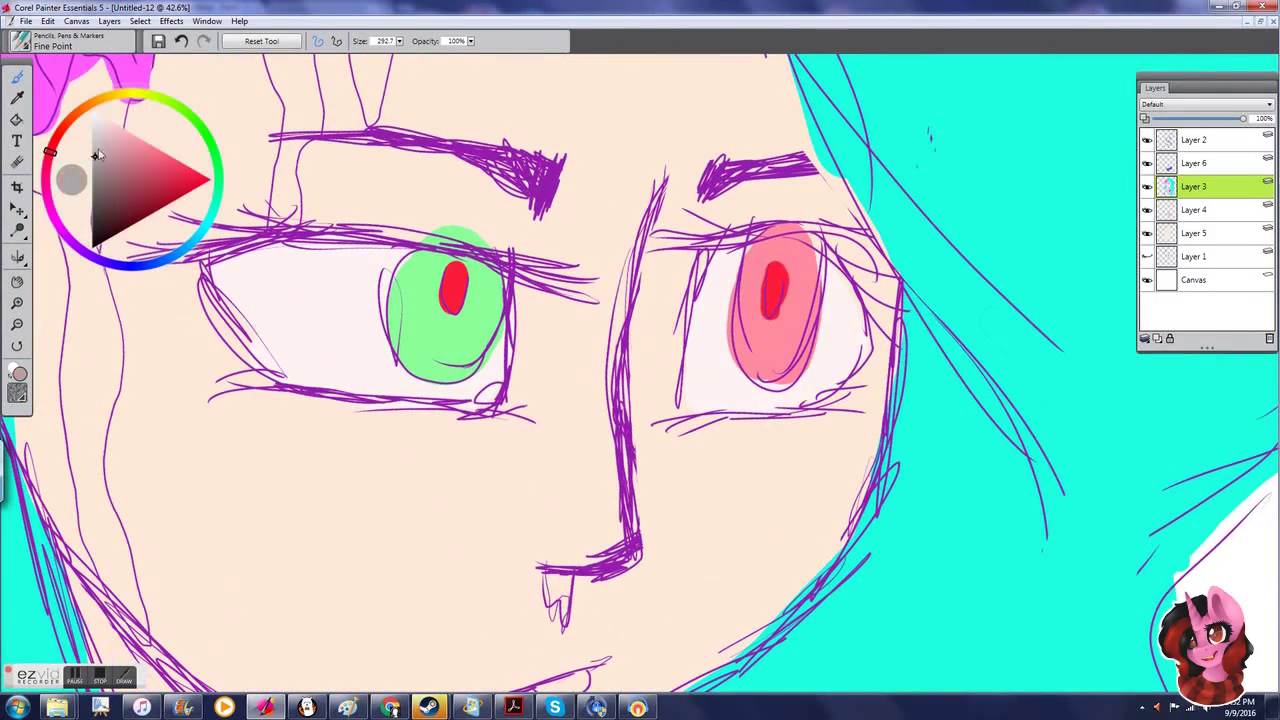
Step: Dab grey spots into the lower part of both irises and overlay turquoise-green strokes
{"action": "left_click", "coordinate": [445, 352]}
{"action": "left_click", "coordinate": [201, 232]}
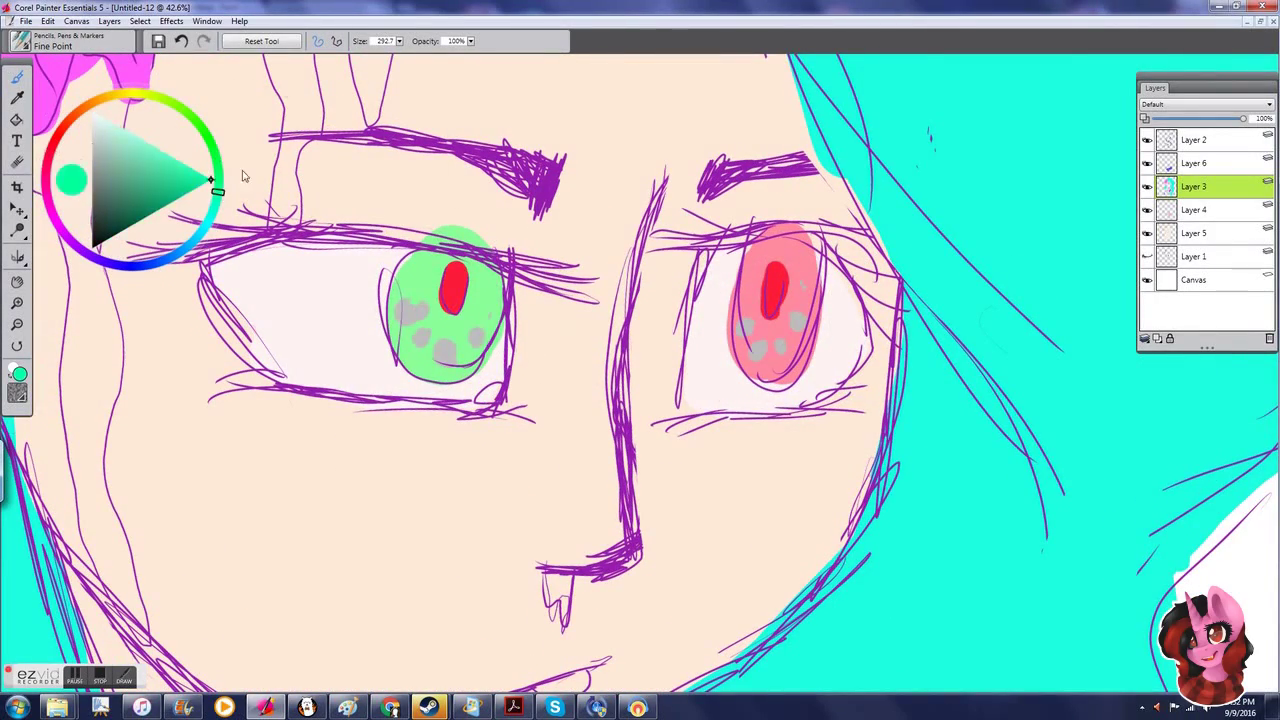
{"action": "key", "text": "ctrl+0"}
{"action": "key", "text": "ctrl+plus"}
{"action": "key", "text": "ctrl+plus"}
{"action": "key", "text": "ctrl+plus"}
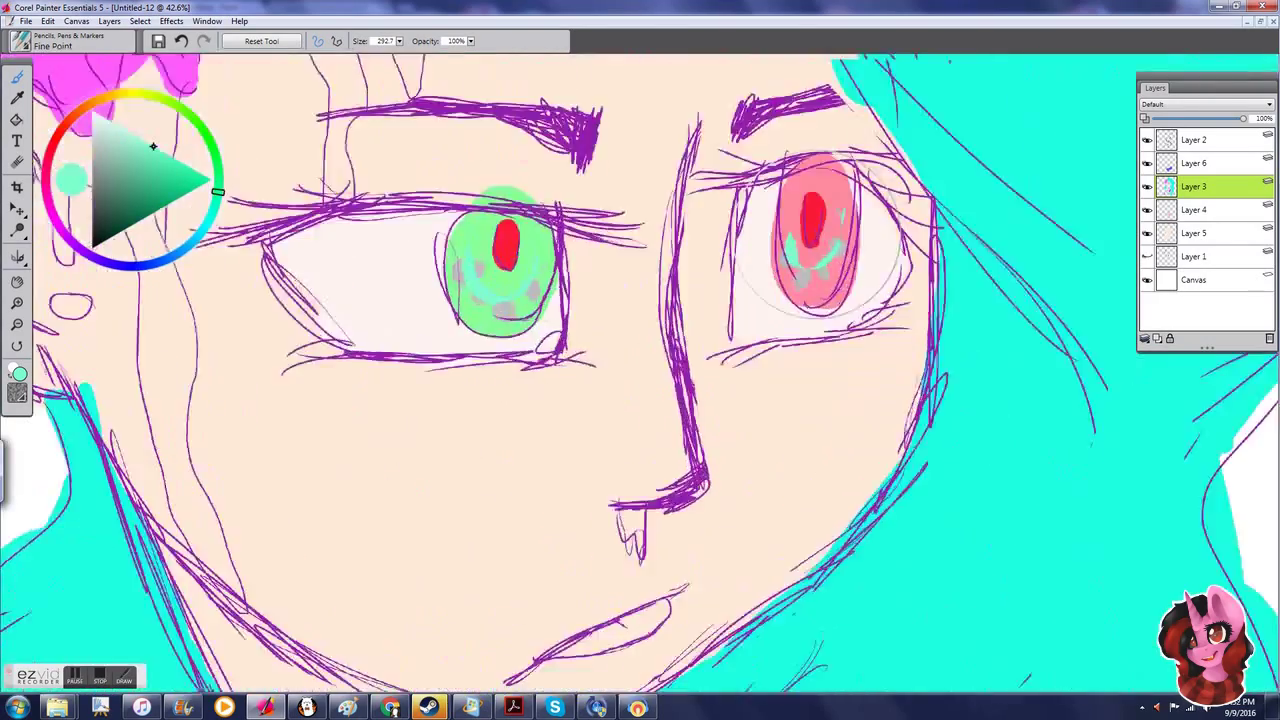
Step: Add a new layer, fill the drip under the nose with mint green and raise the layer above the line work
{"action": "key", "text": "ctrl+0"}
{"action": "key", "text": "ctrl+plus"}
{"action": "key", "text": "ctrl+plus"}
{"action": "key", "text": "ctrl+plus"}
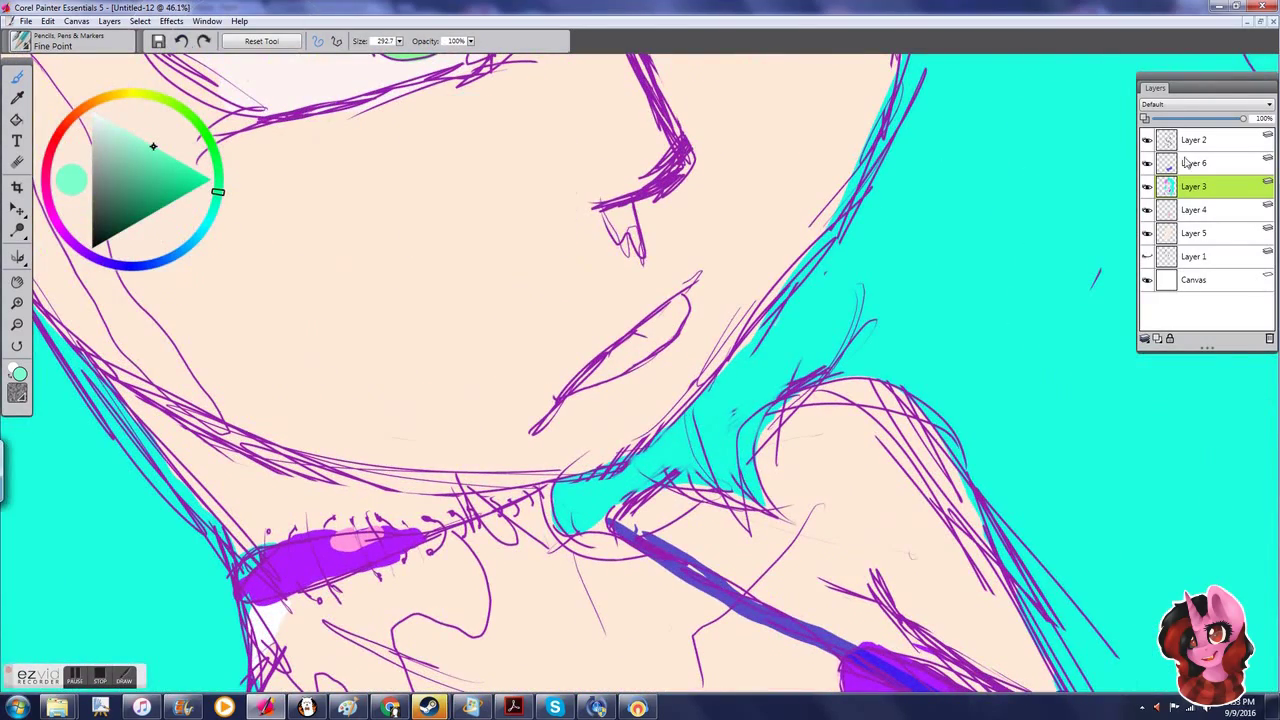
{"action": "left_click", "coordinate": [201, 41]}
{"action": "left_click", "coordinate": [201, 41]}
{"action": "left_click", "coordinate": [181, 41]}
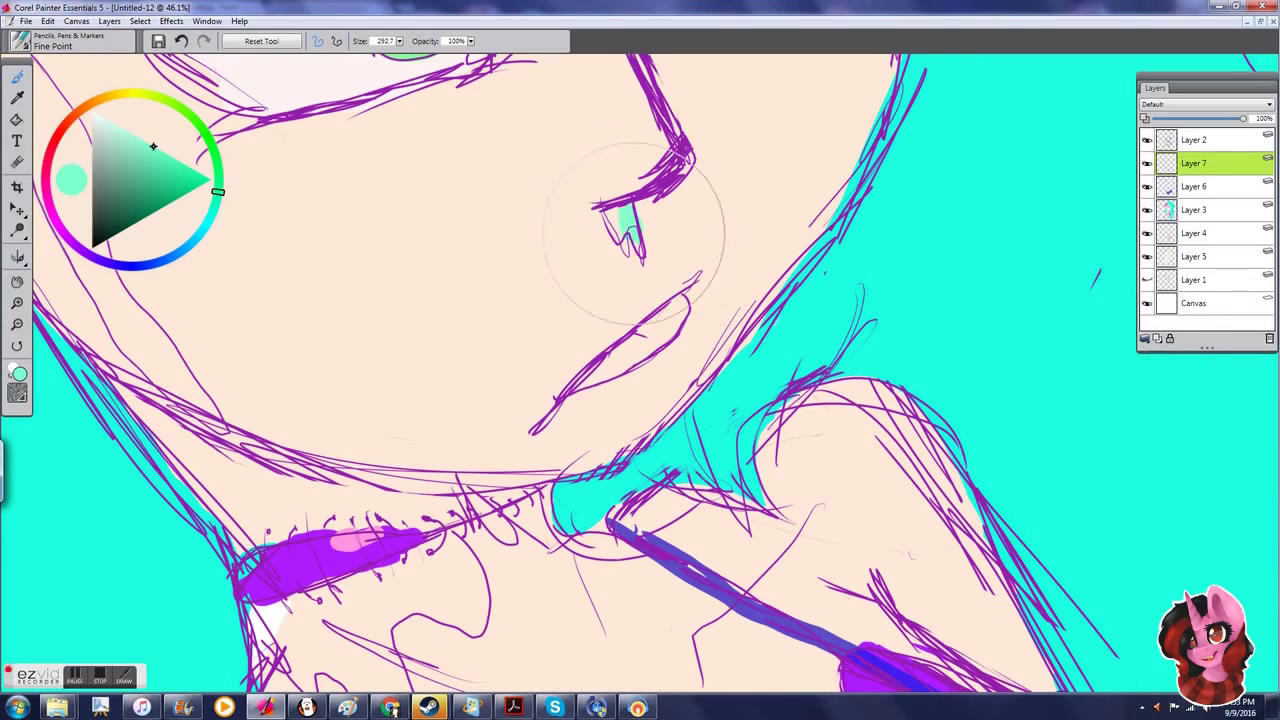
{"action": "key", "text": "ctrl+bracketright"}
Step: Paint mint-green slime drips running down from the neck wound
{"action": "scroll", "coordinate": [640, 250], "scroll_direction": "down", "scroll_amount": 3}
{"action": "scroll", "coordinate": [640, 250], "scroll_direction": "up", "scroll_amount": 4}
{"action": "mouse_move", "coordinate": [692, 240]}
{"action": "left_mouse_down"}
{"action": "mouse_move", "coordinate": [557, 335]}
{"action": "mouse_move", "coordinate": [578, 605]}
{"action": "left_mouse_up"}
{"action": "mouse_move", "coordinate": [527, 533]}
{"action": "left_mouse_down"}
{"action": "mouse_move", "coordinate": [390, 300]}
{"action": "mouse_move", "coordinate": [430, 318]}
{"action": "mouse_move", "coordinate": [680, 320]}
{"action": "mouse_move", "coordinate": [470, 345]}
{"action": "mouse_move", "coordinate": [405, 315]}
{"action": "left_mouse_up"}
{"action": "left_click_drag", "start_coordinate": [810, 222], "coordinate": [815, 485]}
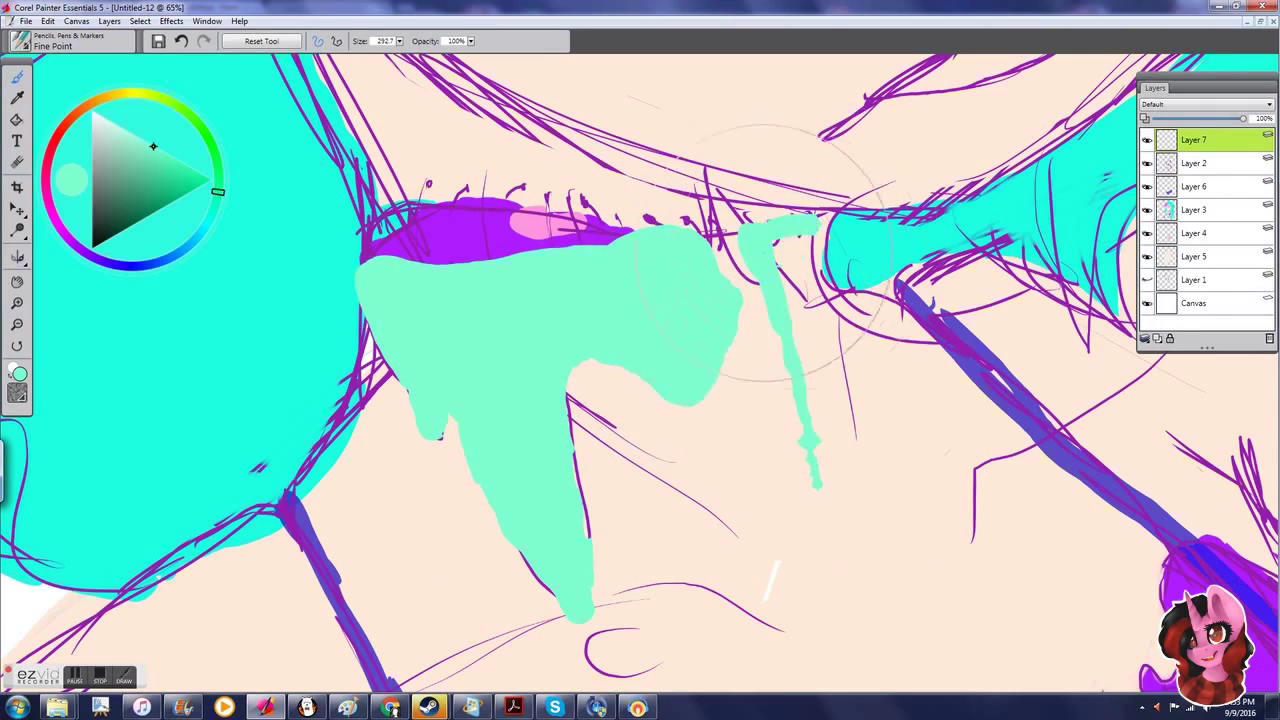
Step: Cover both cuts of the severed arm with mint-green slime, following the splash and drip outlines
{"action": "scroll", "coordinate": [699, 427], "scroll_direction": "down", "scroll_amount": 6}
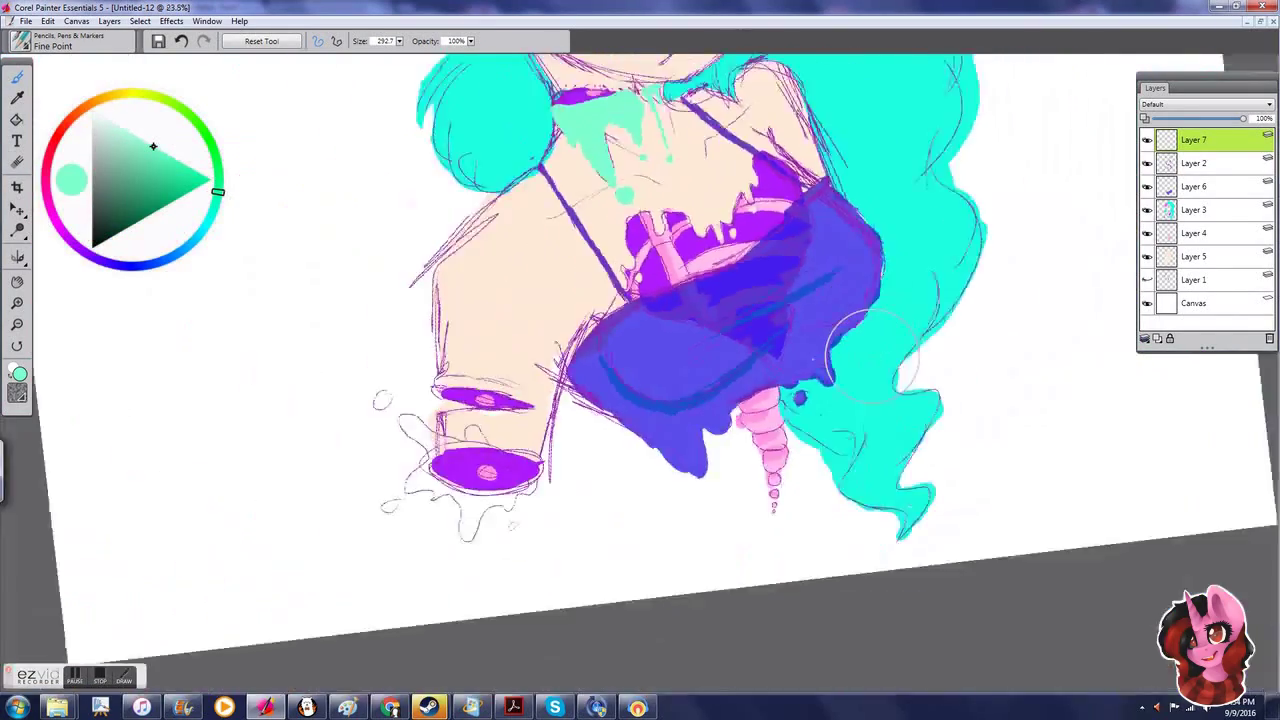
{"action": "scroll", "coordinate": [870, 355], "scroll_direction": "up", "scroll_amount": 2}
{"action": "left_click_drag", "start_coordinate": [500, 277], "coordinate": [686, 325]}
{"action": "left_click_drag", "start_coordinate": [695, 380], "coordinate": [470, 235]}
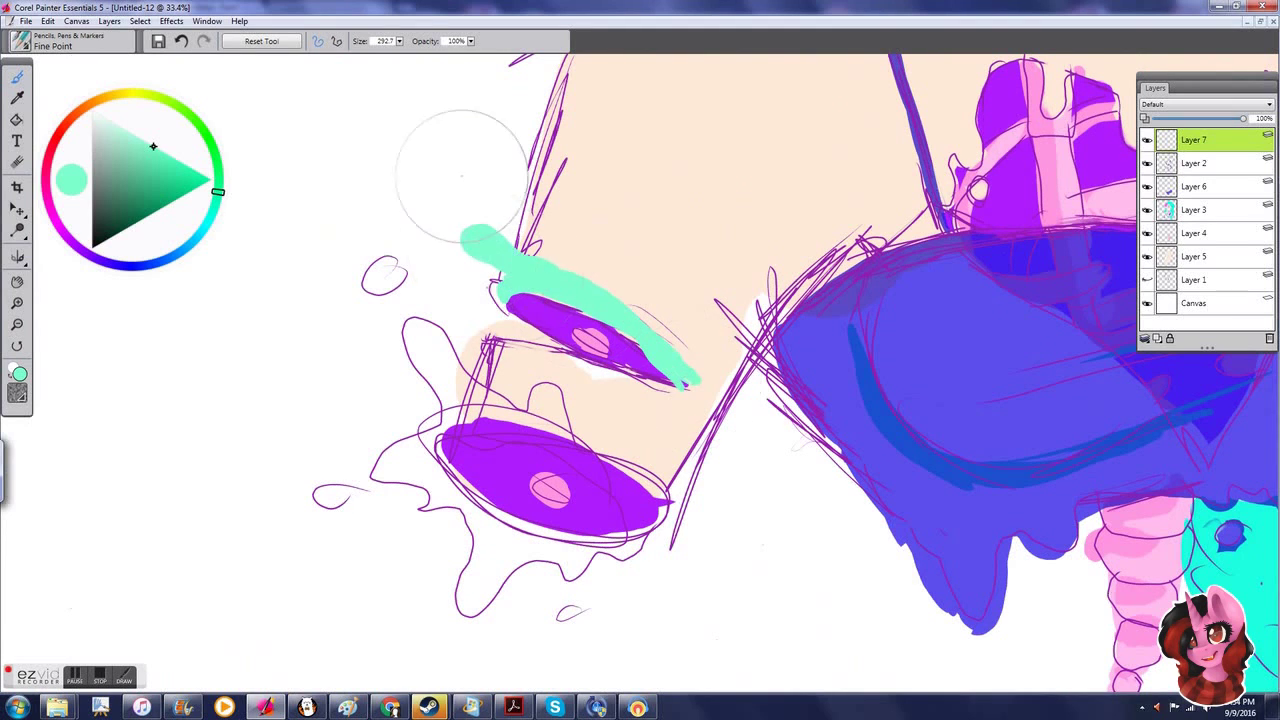
{"action": "mouse_move", "coordinate": [420, 330]}
{"action": "left_mouse_down"}
{"action": "mouse_move", "coordinate": [470, 423]}
{"action": "mouse_move", "coordinate": [387, 456]}
{"action": "mouse_move", "coordinate": [474, 542]}
{"action": "mouse_move", "coordinate": [555, 540]}
{"action": "mouse_move", "coordinate": [650, 499]}
{"action": "mouse_move", "coordinate": [501, 459]}
{"action": "mouse_move", "coordinate": [606, 498]}
{"action": "left_mouse_up"}
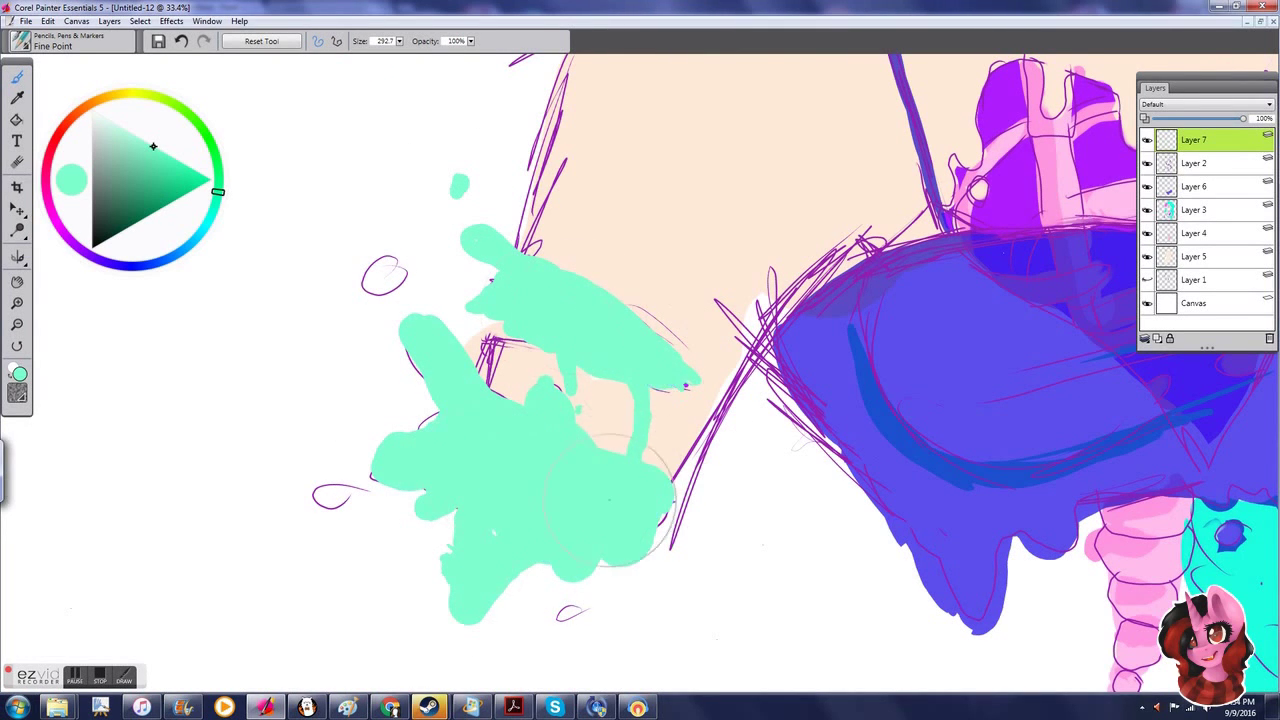
Step: Paint mint-green slime dripping from the exposed brain down the face, and splatter some beside the ear
{"action": "scroll", "coordinate": [390, 268], "scroll_direction": "down", "scroll_amount": 3}
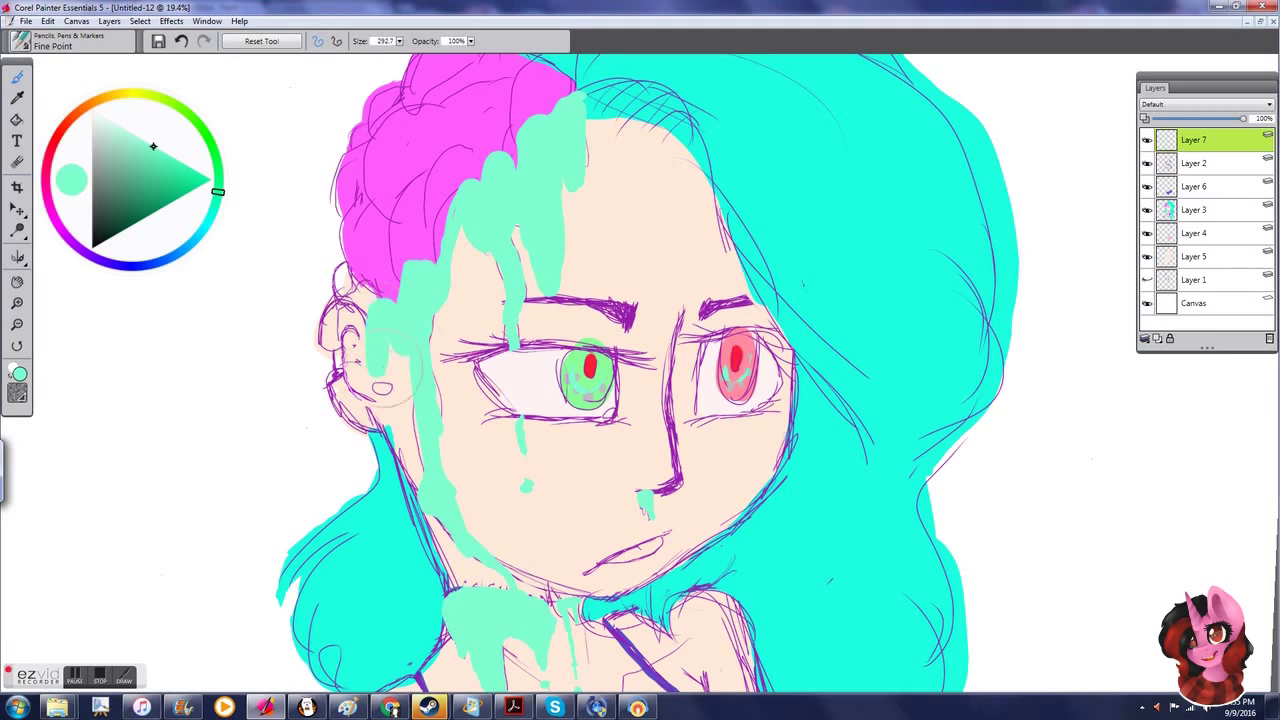
{"action": "scroll", "coordinate": [400, 232], "scroll_direction": "down", "scroll_amount": 2}
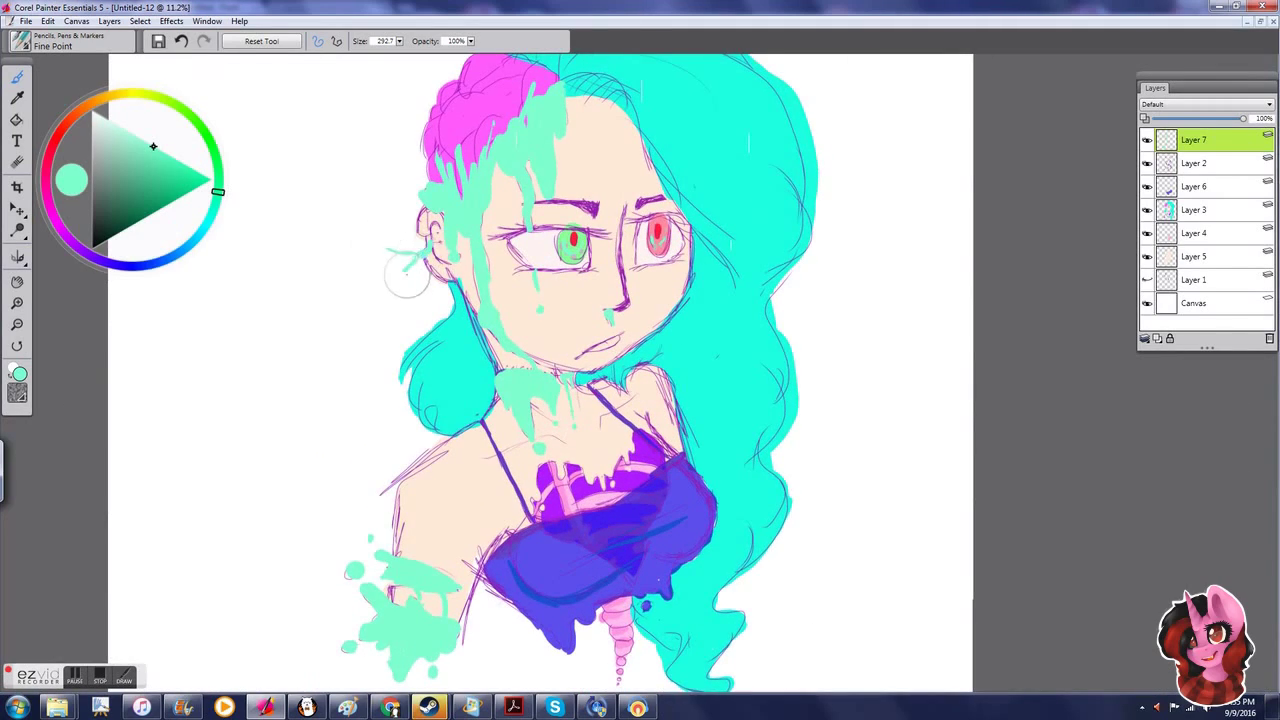
{"action": "scroll", "coordinate": [398, 218], "scroll_direction": "down", "scroll_amount": 1}
Step: Change the blend mode of the slime on Layer 7 and lower the layer's opacity slightly
{"action": "left_click", "coordinate": [1207, 104]}
{"action": "left_click", "coordinate": [1170, 180]}
{"action": "left_click_drag", "start_coordinate": [1243, 118], "coordinate": [1235, 120]}
{"action": "left_click", "coordinate": [1207, 104]}
{"action": "left_click", "coordinate": [1182, 241]}
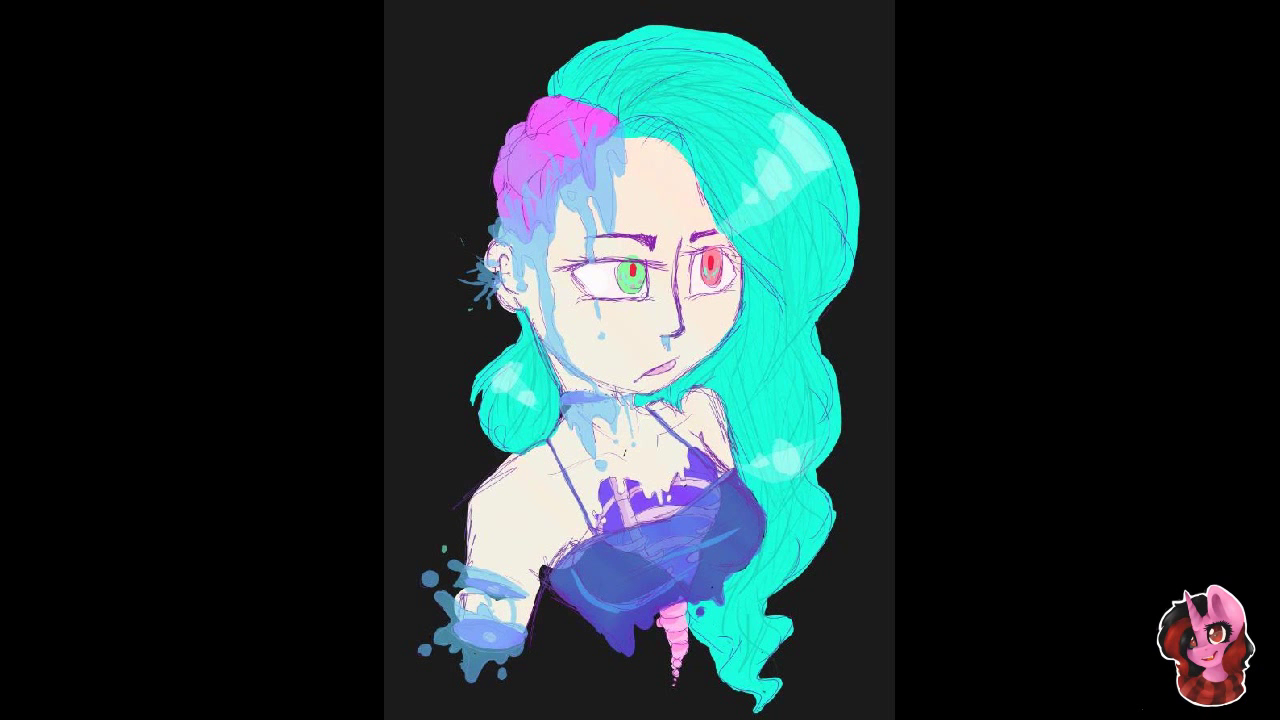